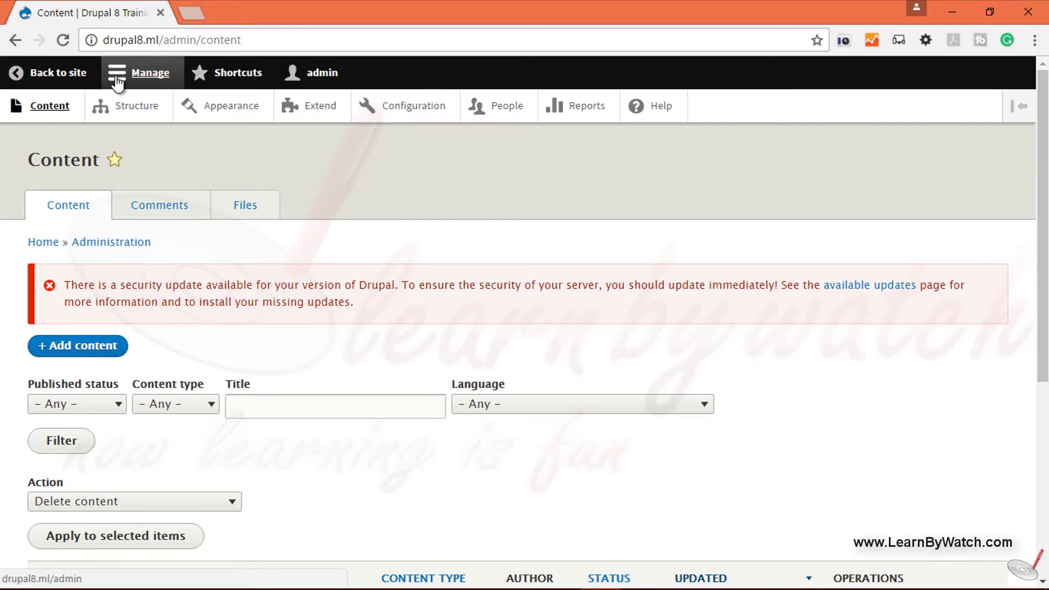
# - Open the Content administration page and examine the site address, the listed content items and their type, author, status and update columns
pyautogui.click(42, 109)
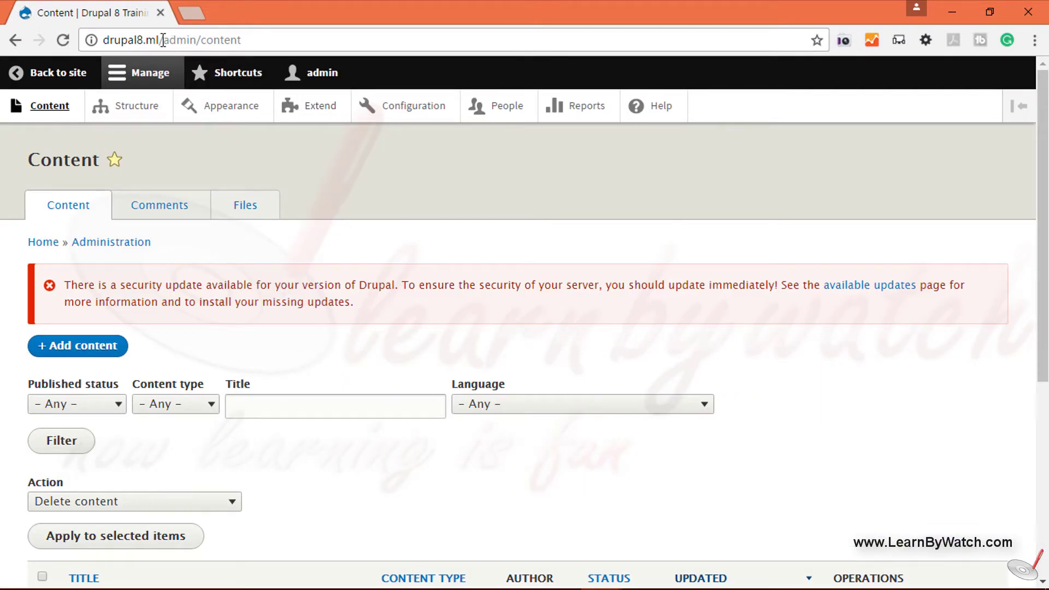
pyautogui.moveTo(159, 39); pyautogui.dragTo(83, 30)
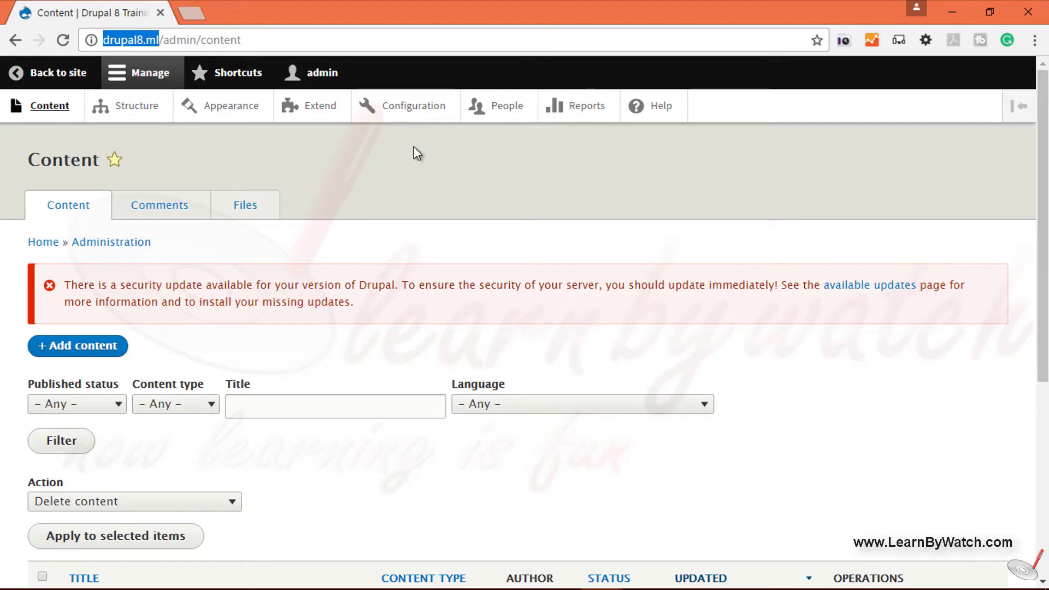
pyautogui.click(440, 169)
pyautogui.scroll(-5, 328, 254)
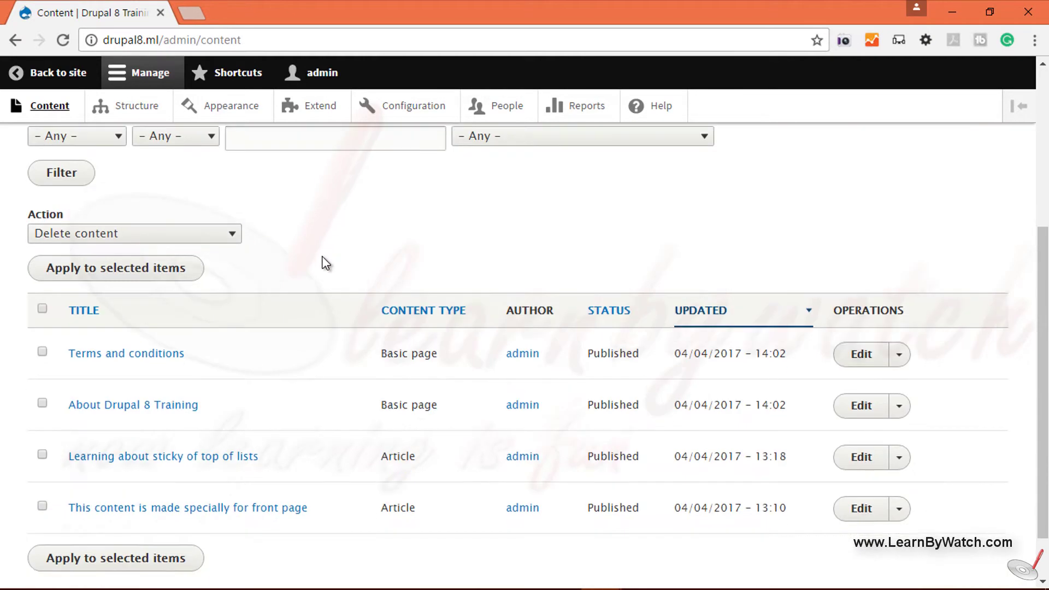
pyautogui.scroll(5, 323, 263)
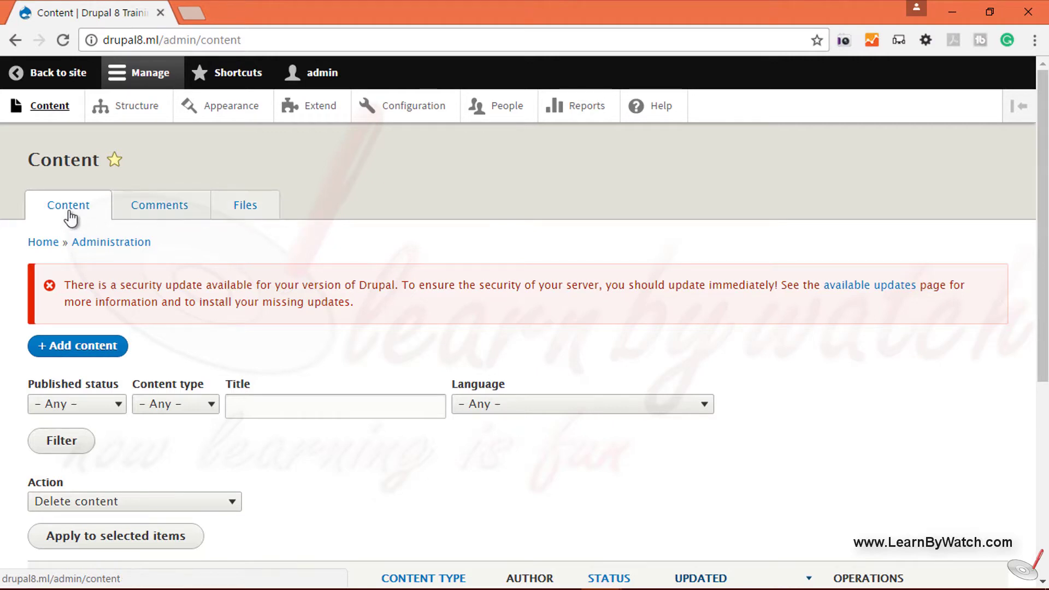
pyautogui.scroll(-5, 104, 257)
pyautogui.scroll(2, 117, 281)
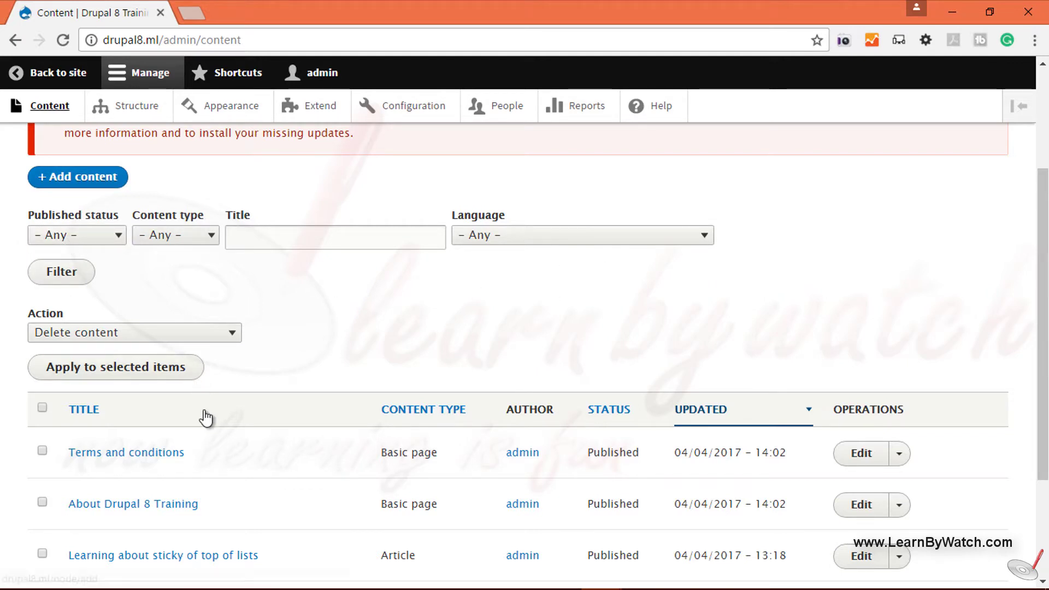
pyautogui.scroll(-3, 201, 417)
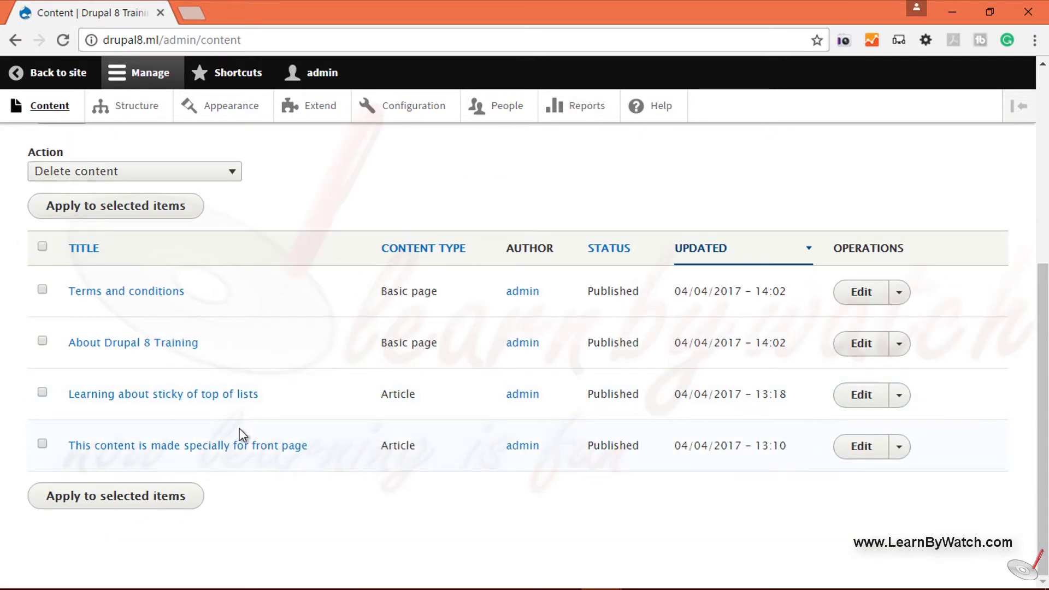
pyautogui.scroll(2, 241, 432)
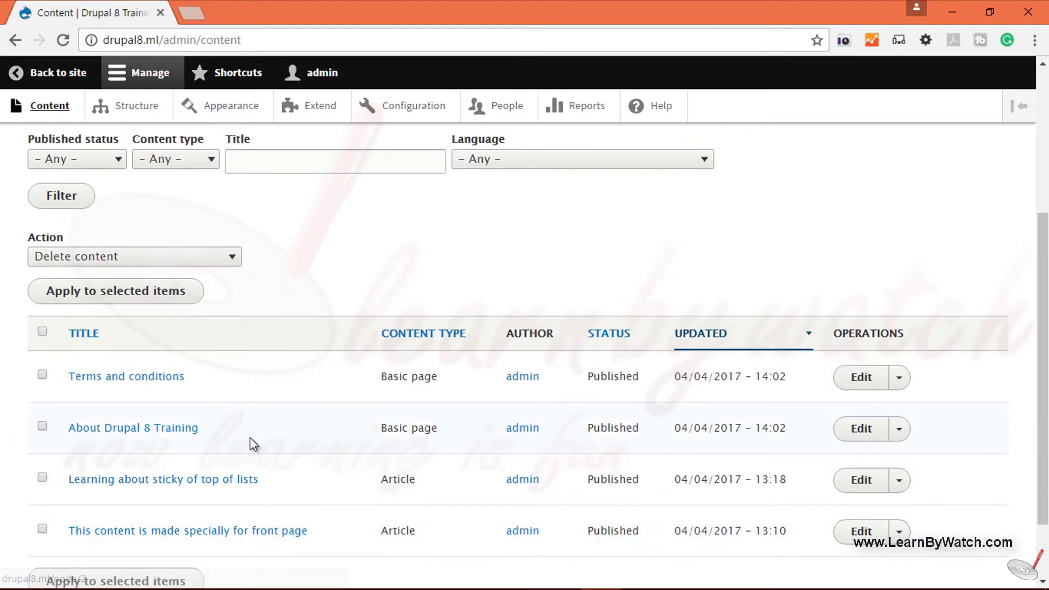
pyautogui.scroll(-2, 284, 420)
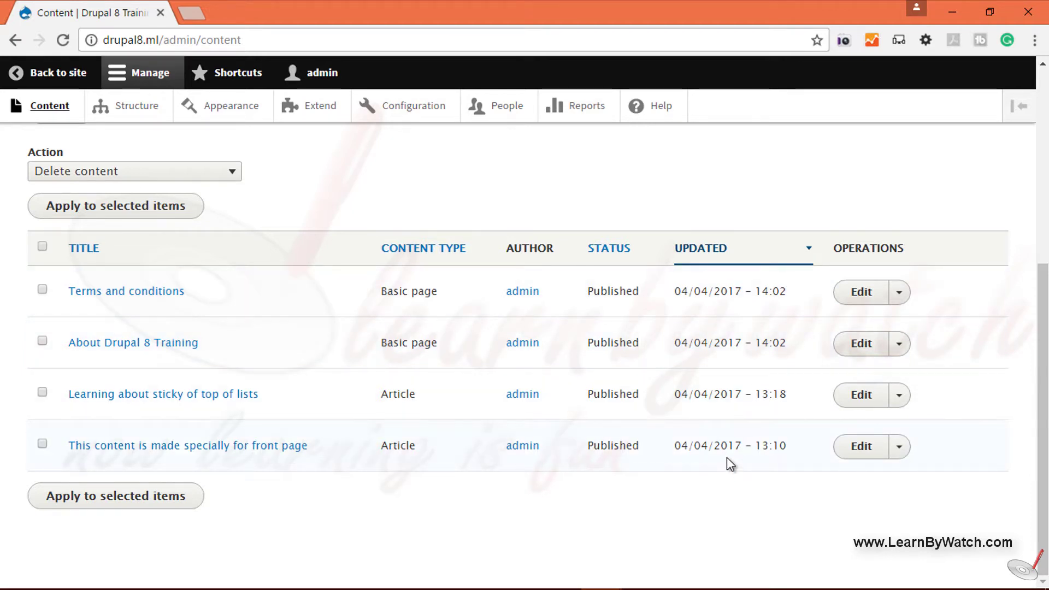
pyautogui.scroll(3, 236, 359)
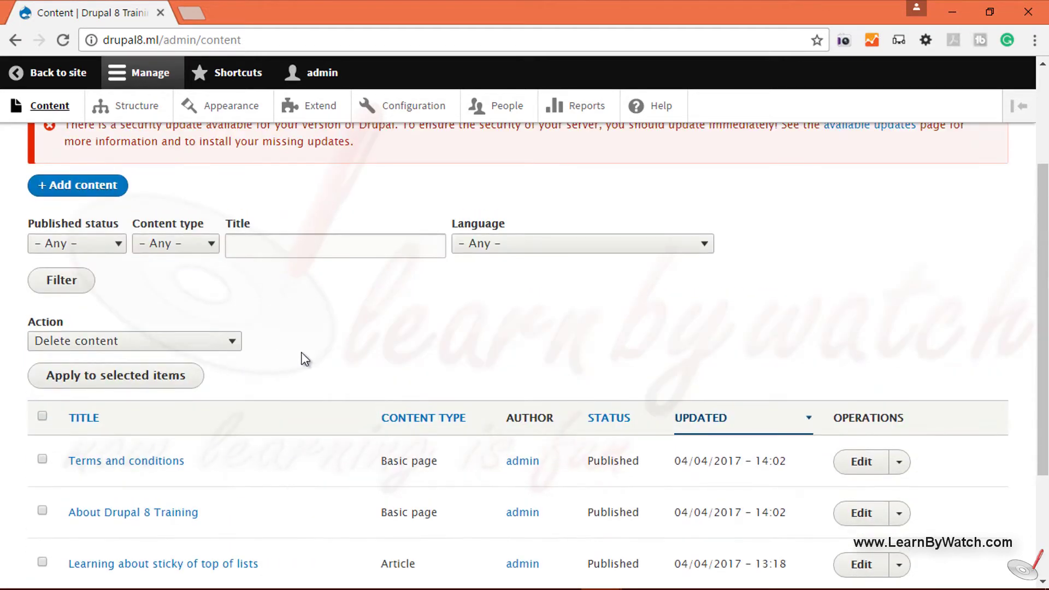
pyautogui.scroll(-3, 304, 370)
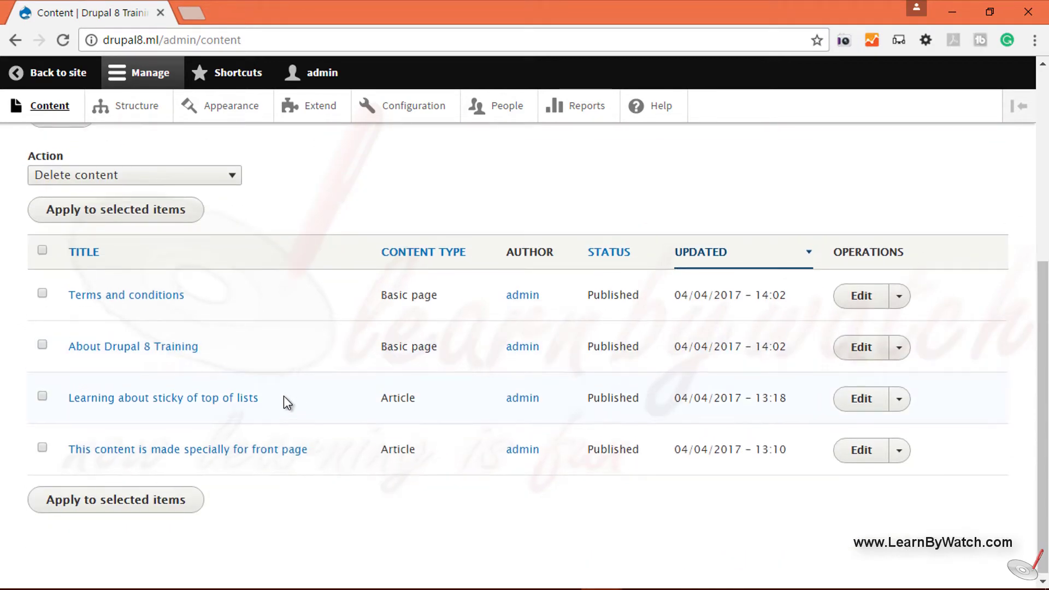
# - Filter the content list by the published status Unpublished
pyautogui.scroll(6, 283, 396)
pyautogui.scroll(-2, 33, 383)
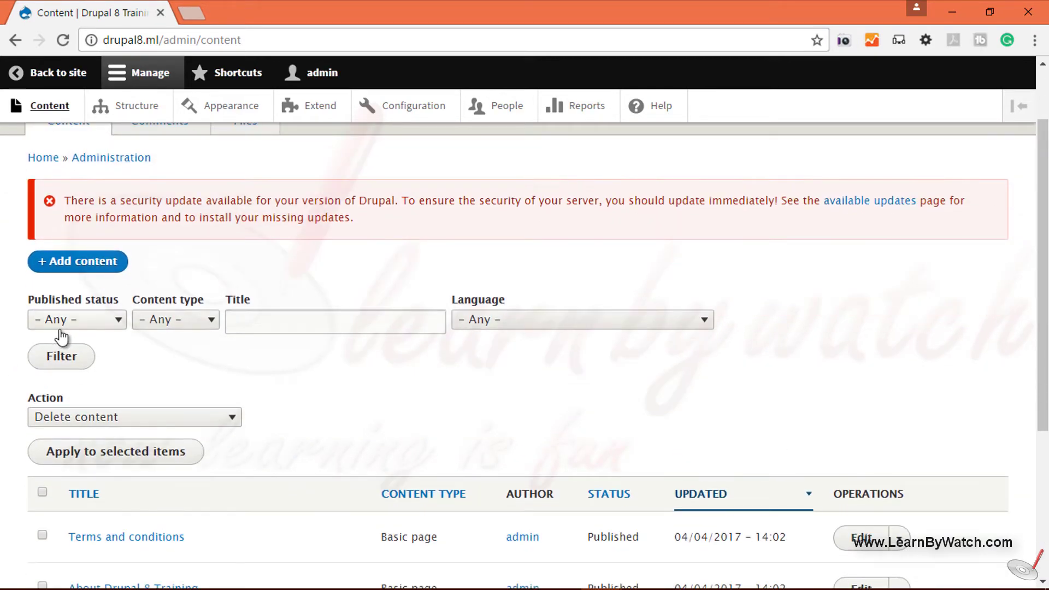
pyautogui.click(102, 325)
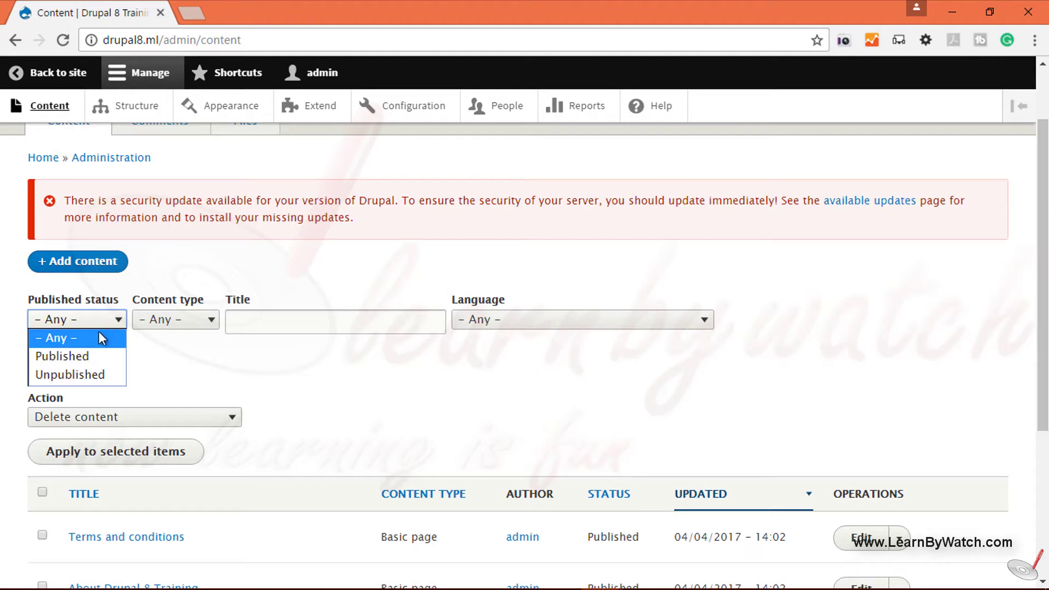
pyautogui.click(95, 376)
pyautogui.scroll(-2, 188, 375)
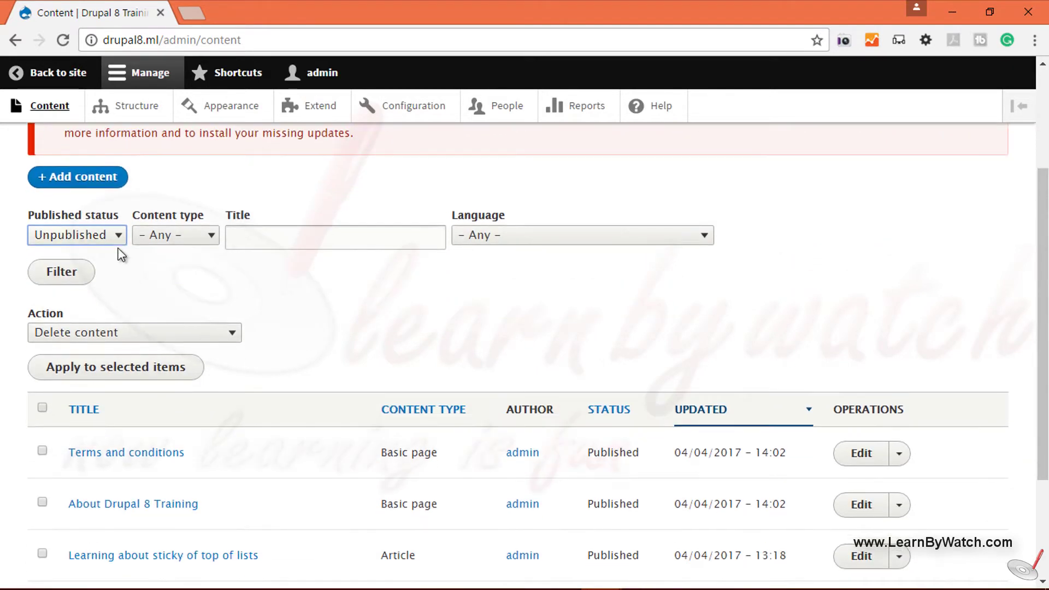
pyautogui.click(62, 271)
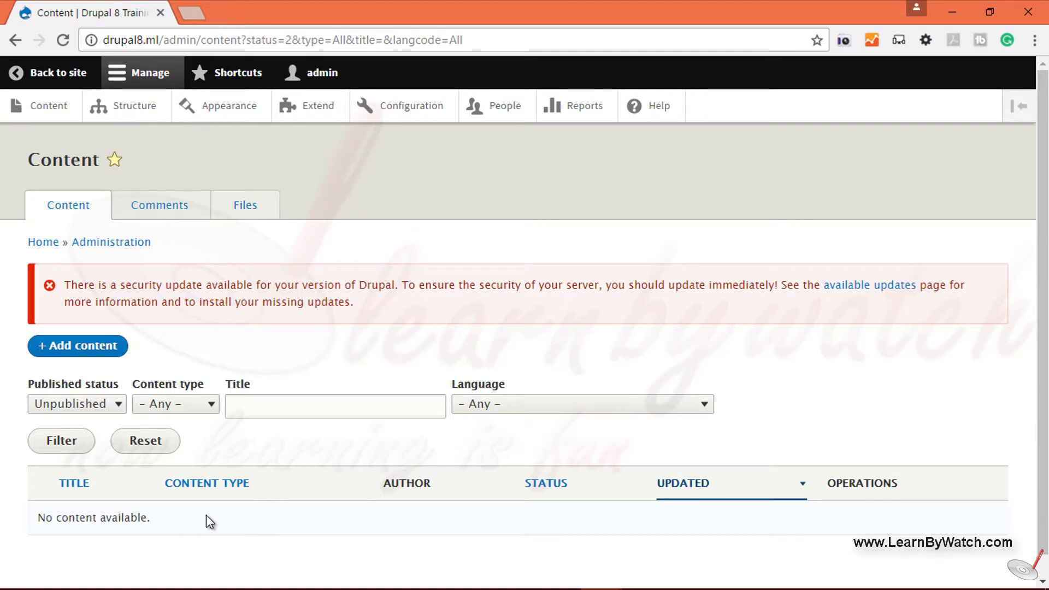
pyautogui.scroll(-1, 205, 515)
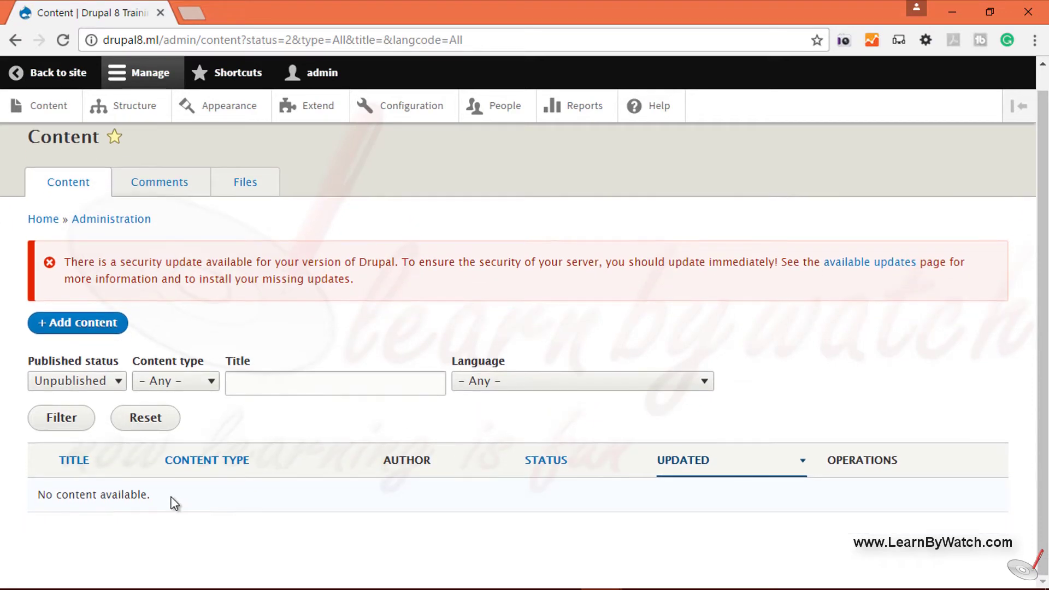
# - Change the published status filter to Published, apply it and review the listed content
pyautogui.click(104, 386)
pyautogui.click(89, 415)
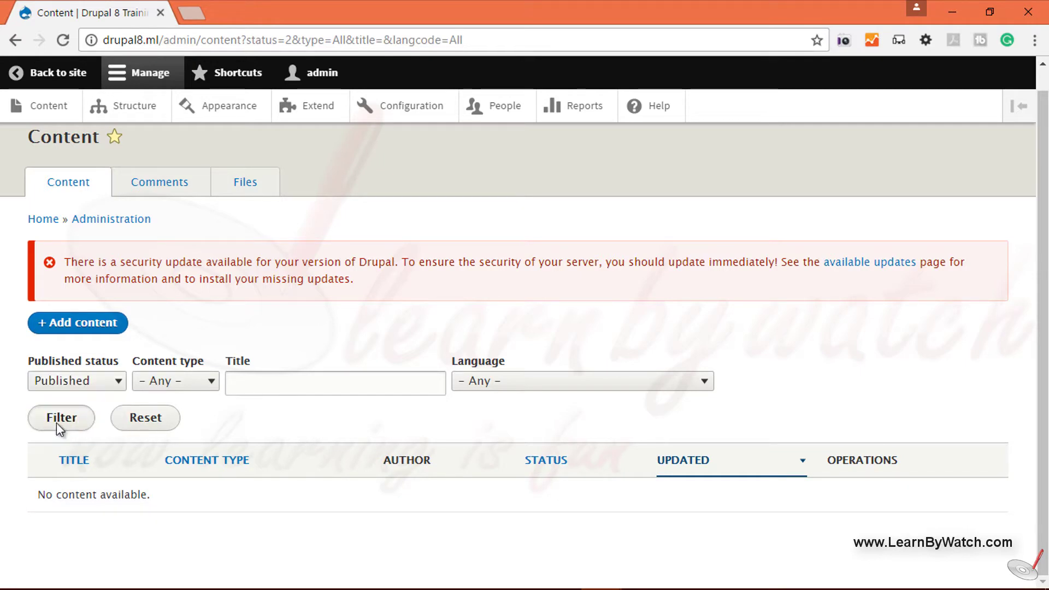
pyautogui.click(59, 418)
pyautogui.scroll(-5, 268, 431)
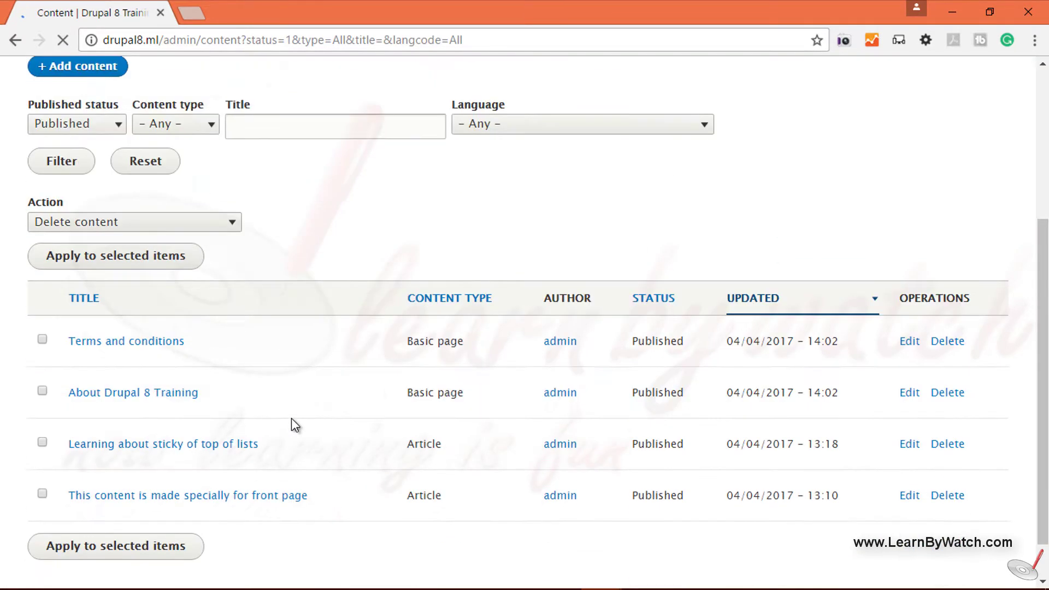
pyautogui.scroll(-1, 291, 424)
pyautogui.scroll(-3, 263, 345)
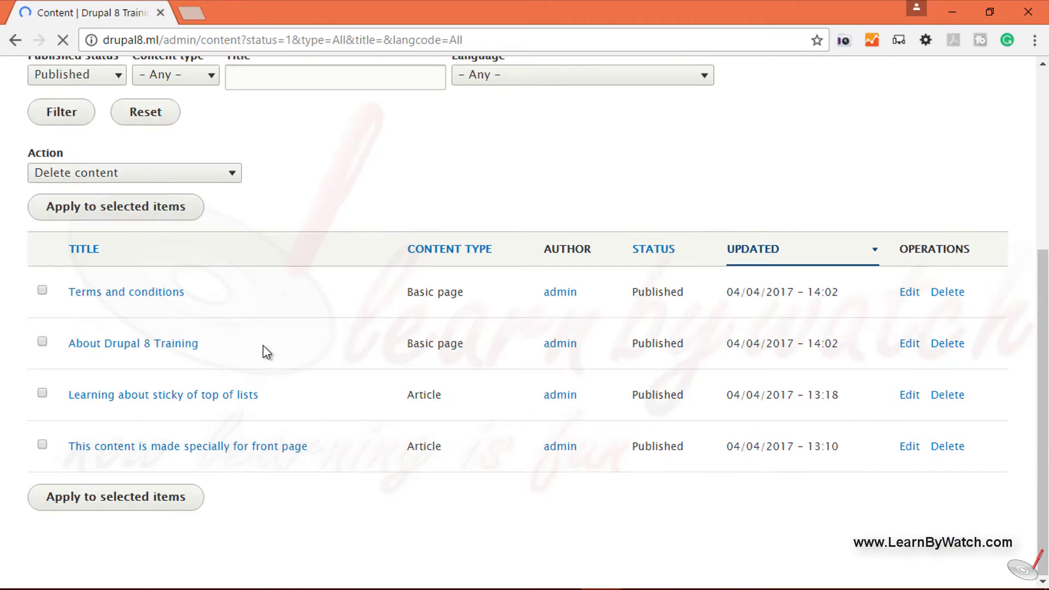
# - Narrow the published content list to the content type Basic page
pyautogui.scroll(5, 360, 349)
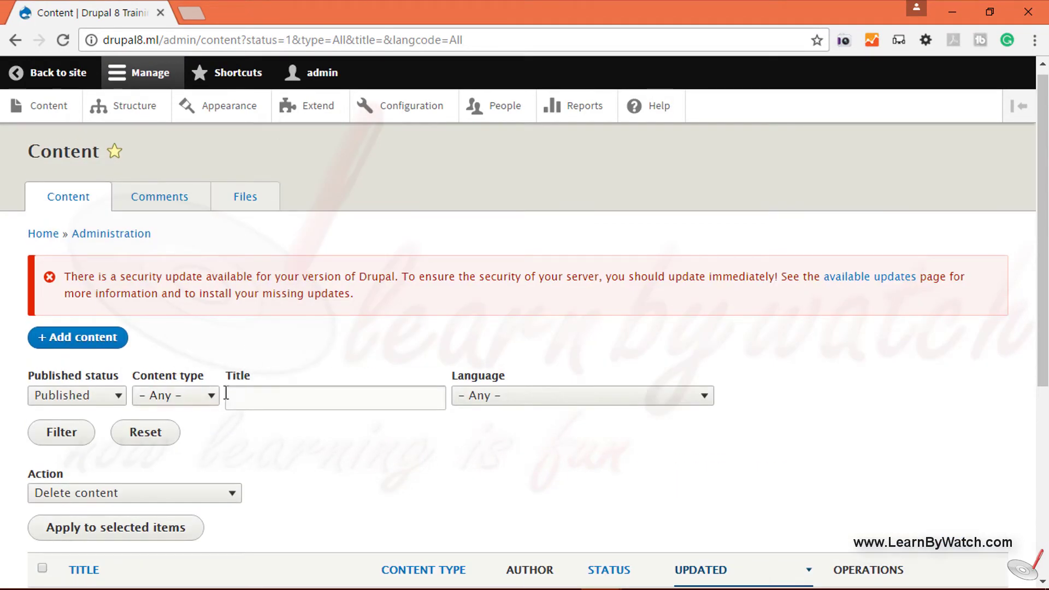
pyautogui.scroll(-2, 221, 382)
pyautogui.click(207, 317)
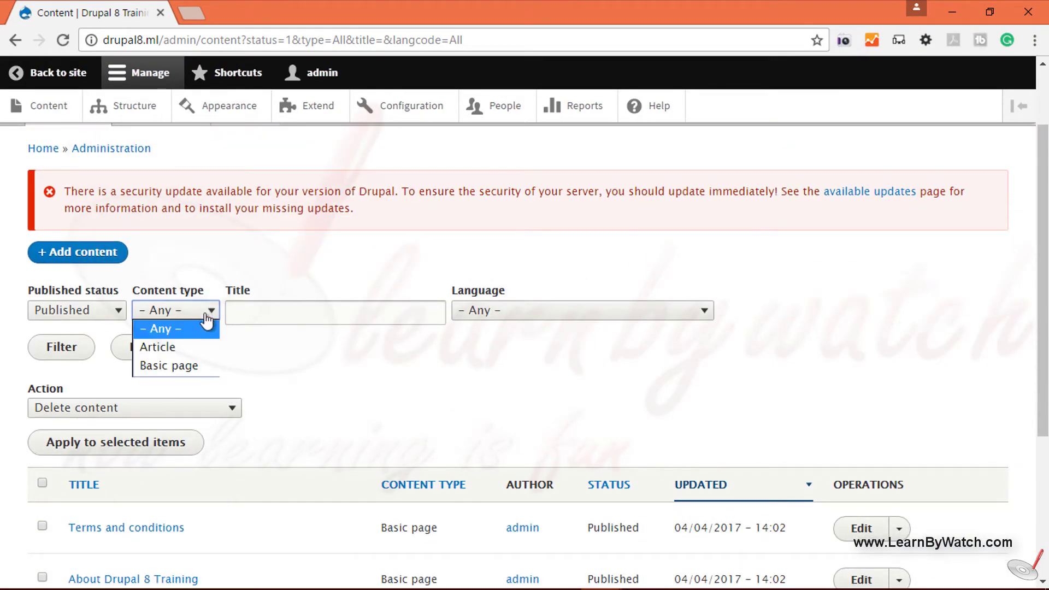
pyautogui.click(189, 365)
pyautogui.scroll(-2, 273, 374)
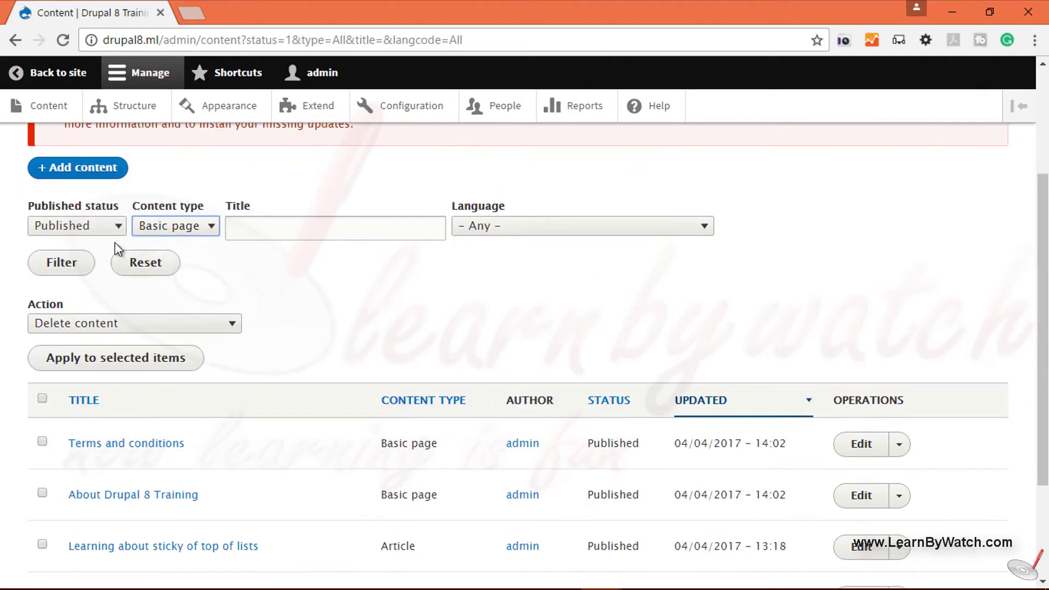
pyautogui.click(51, 267)
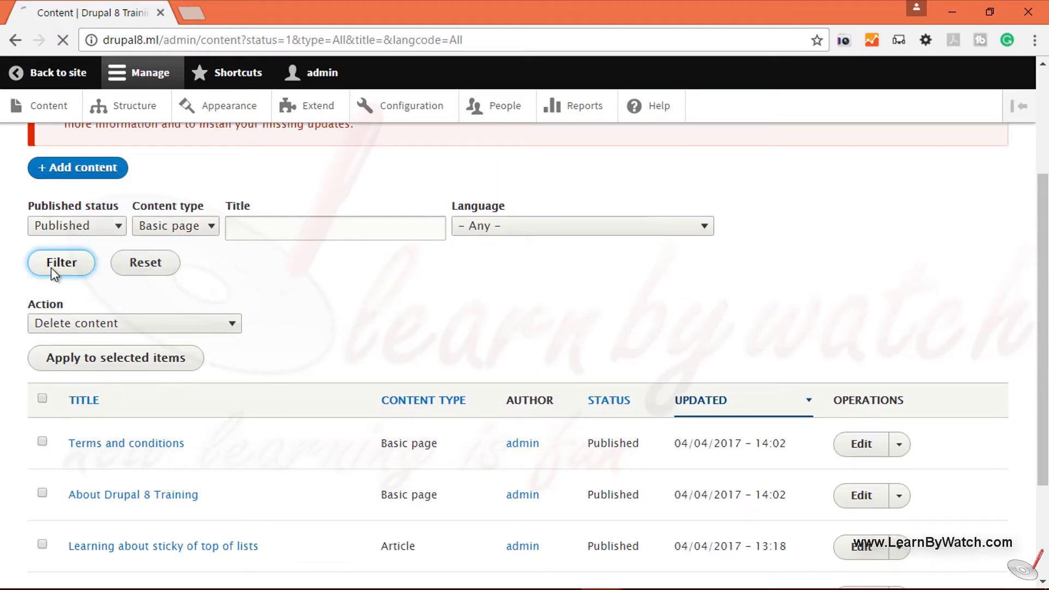
pyautogui.scroll(-3, 410, 372)
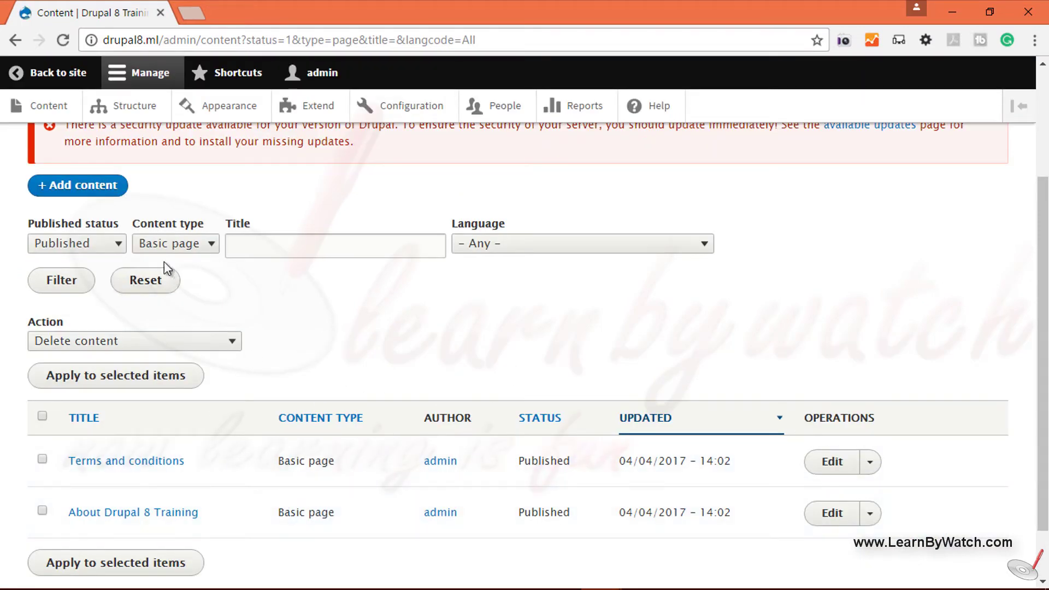
# - Set the published status filter back to Any and apply it, keeping the Basic page content type
pyautogui.click(101, 244)
pyautogui.click(87, 262)
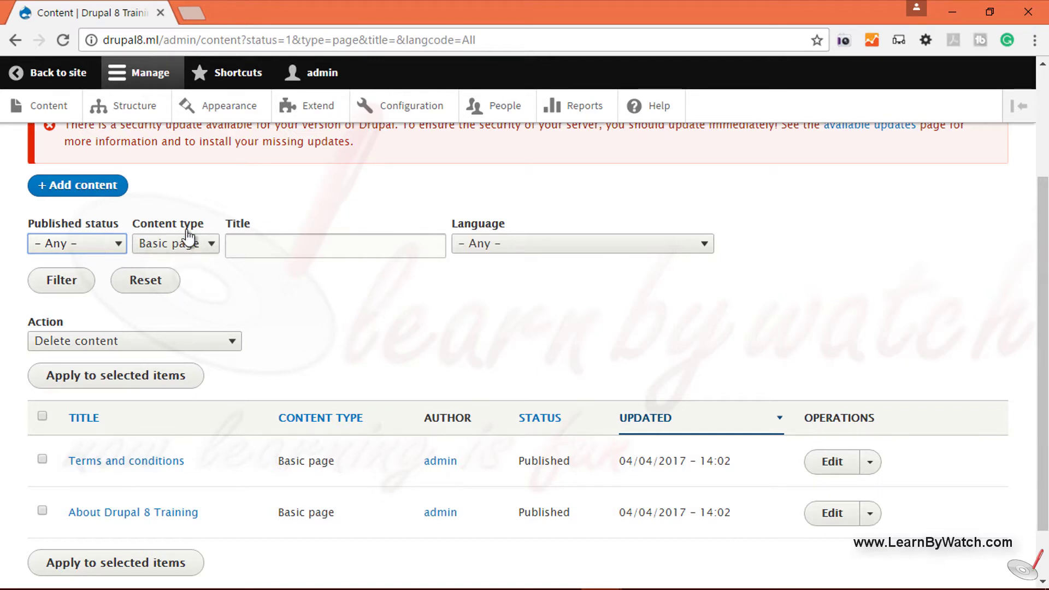
pyautogui.click(63, 281)
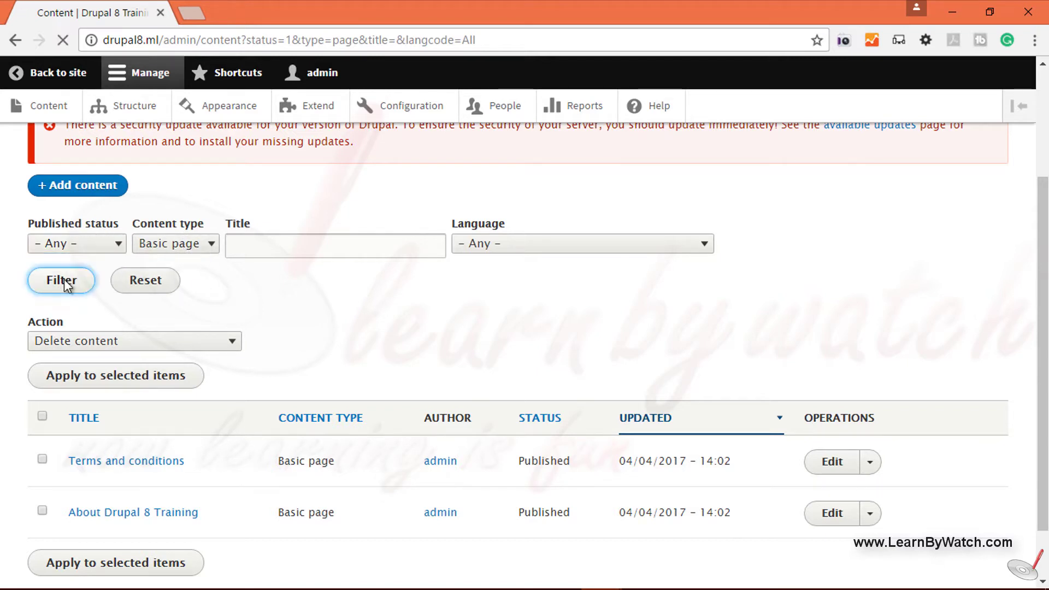
pyautogui.scroll(-3, 437, 350)
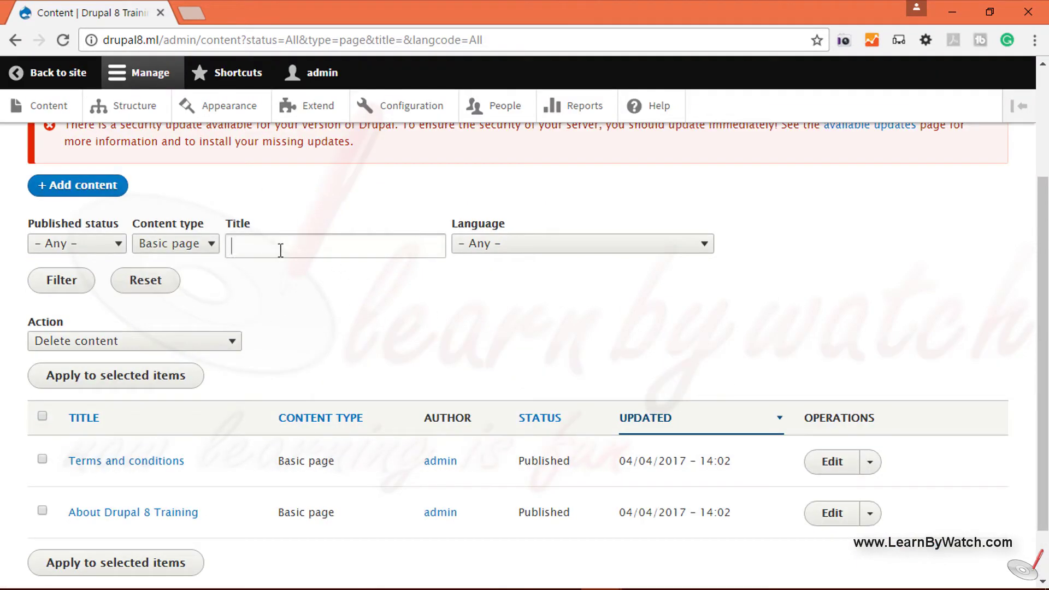
# - Filter the Basic page list by the title text "about"
pyautogui.click(280, 250)
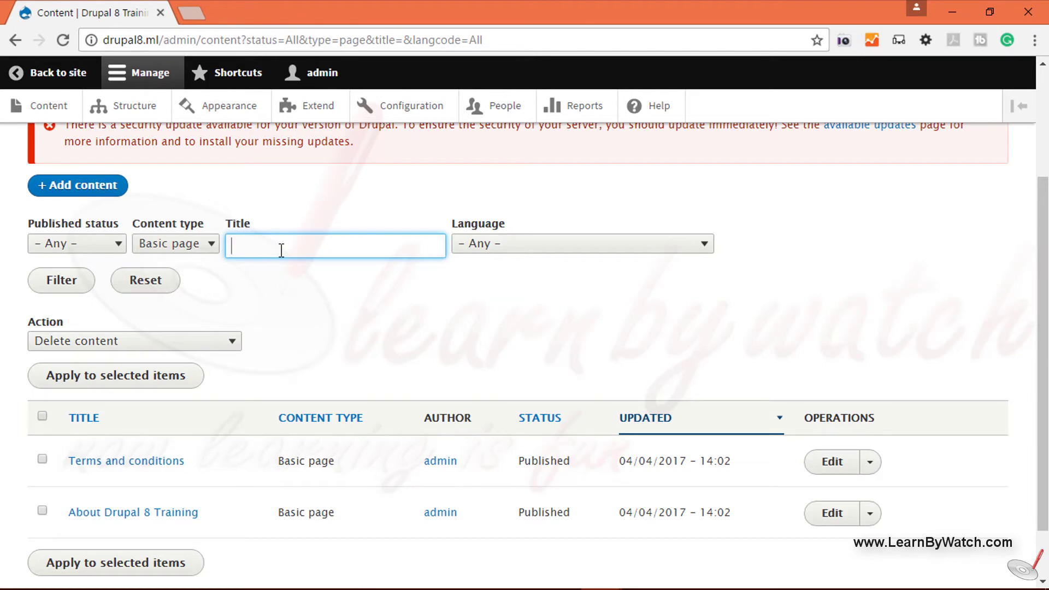
pyautogui.write('about')
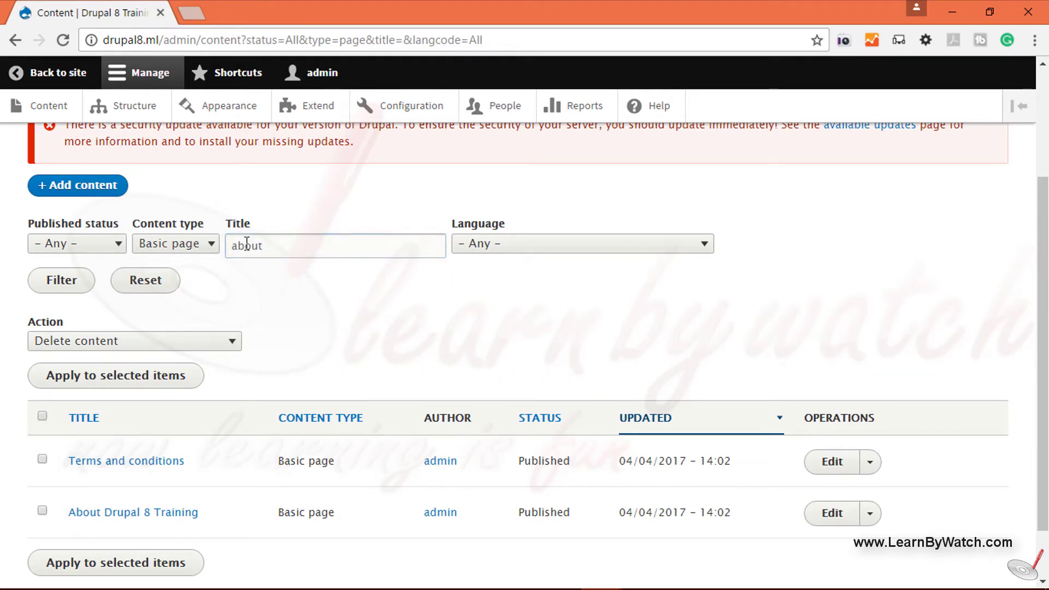
pyautogui.click(67, 281)
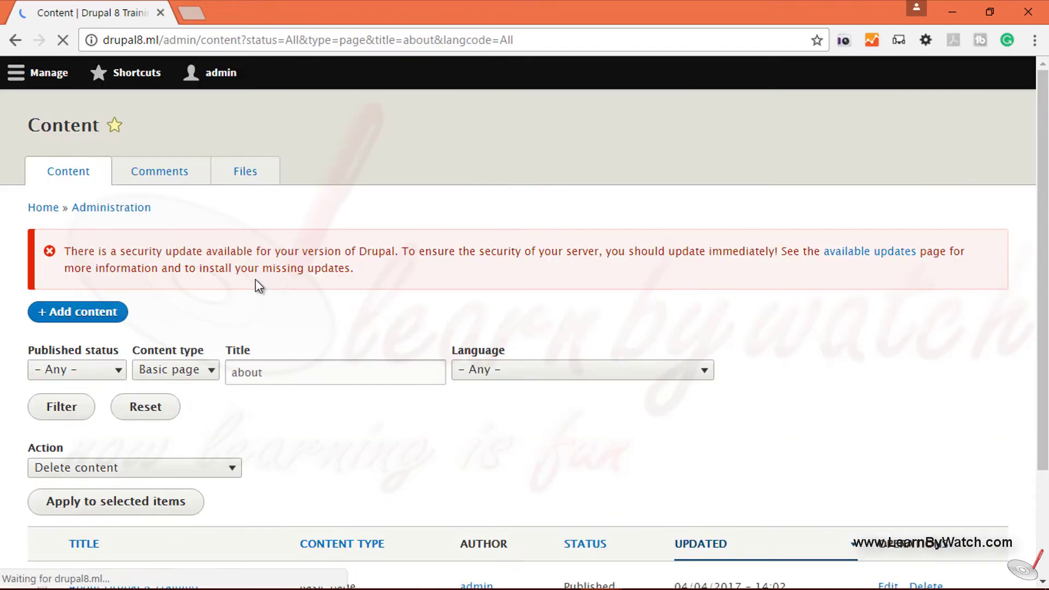
pyautogui.scroll(-1, 268, 327)
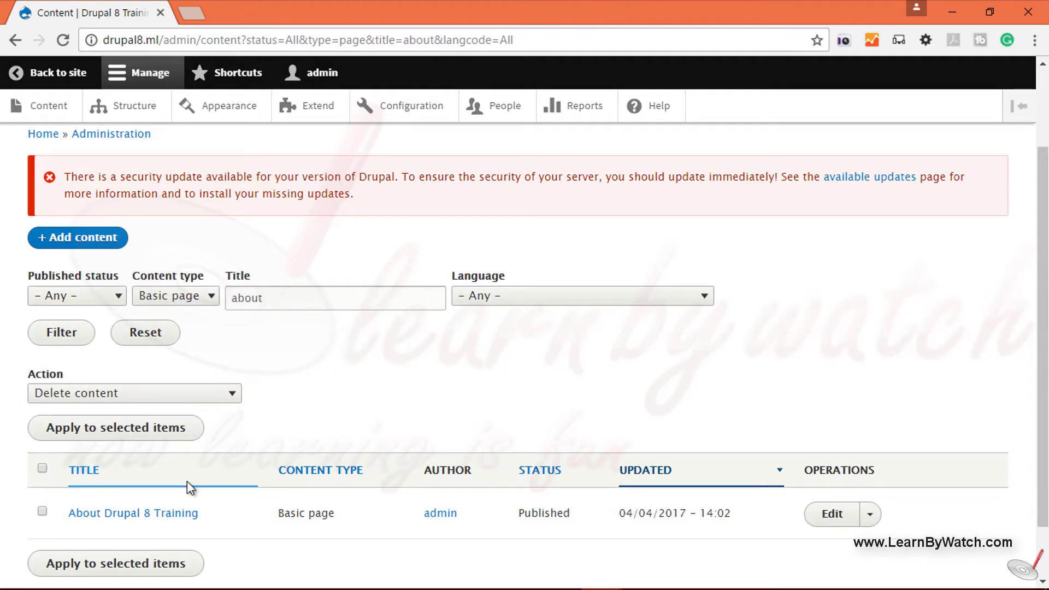
pyautogui.scroll(-1, 187, 480)
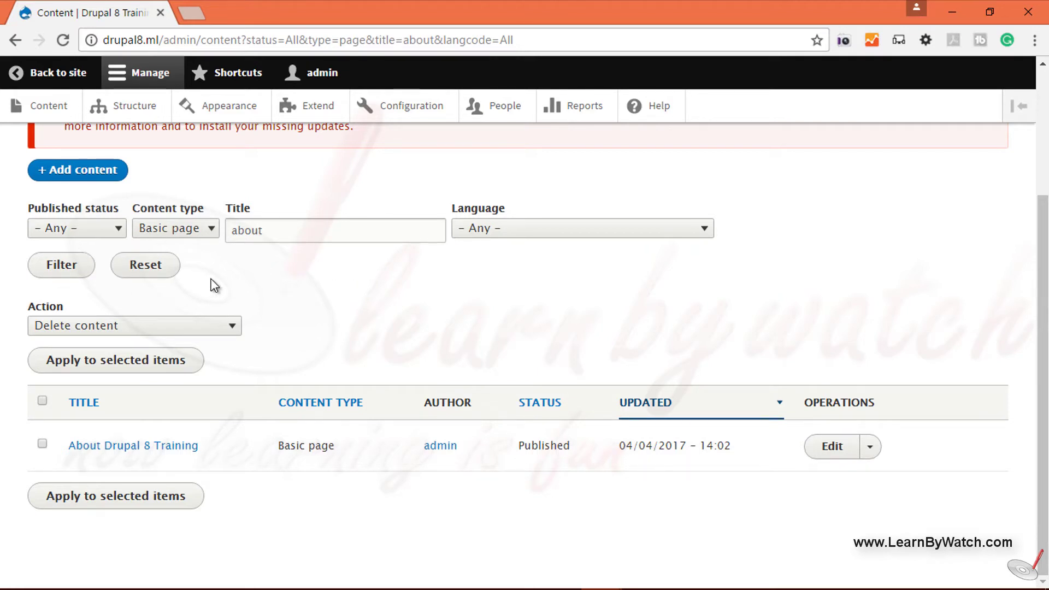
# - Set the content type filter to Any and view the language filter's options, leaving the language at Any
pyautogui.click(203, 242)
pyautogui.click(189, 246)
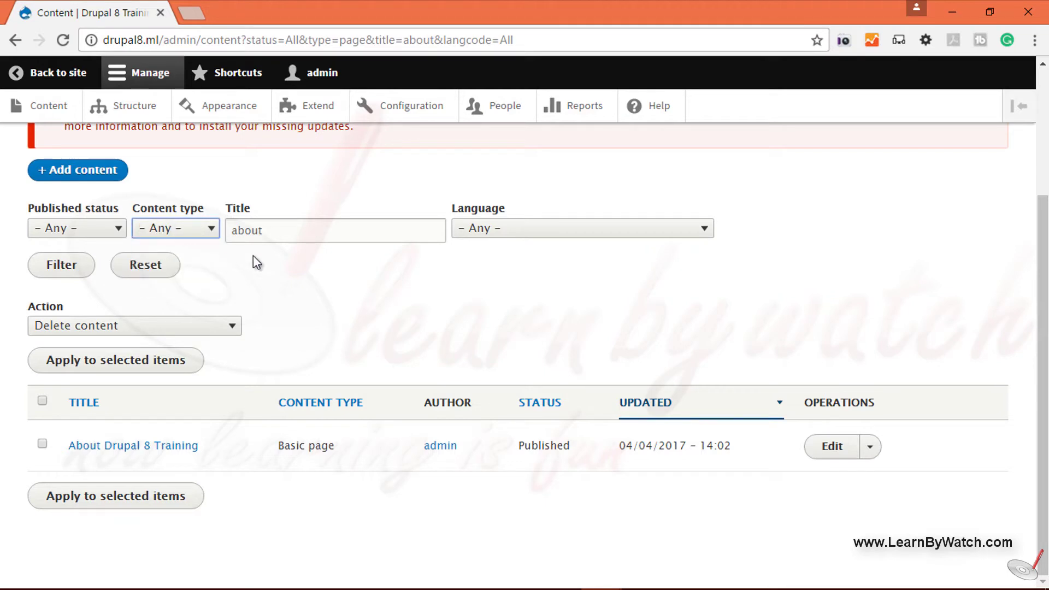
pyautogui.click(505, 234)
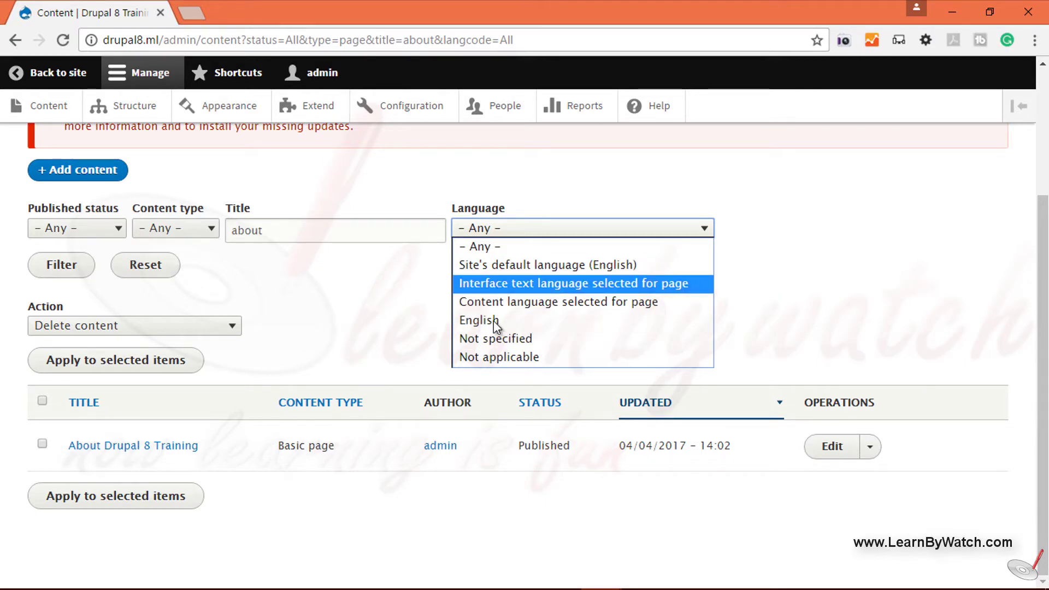
pyautogui.doubleClick(511, 228)
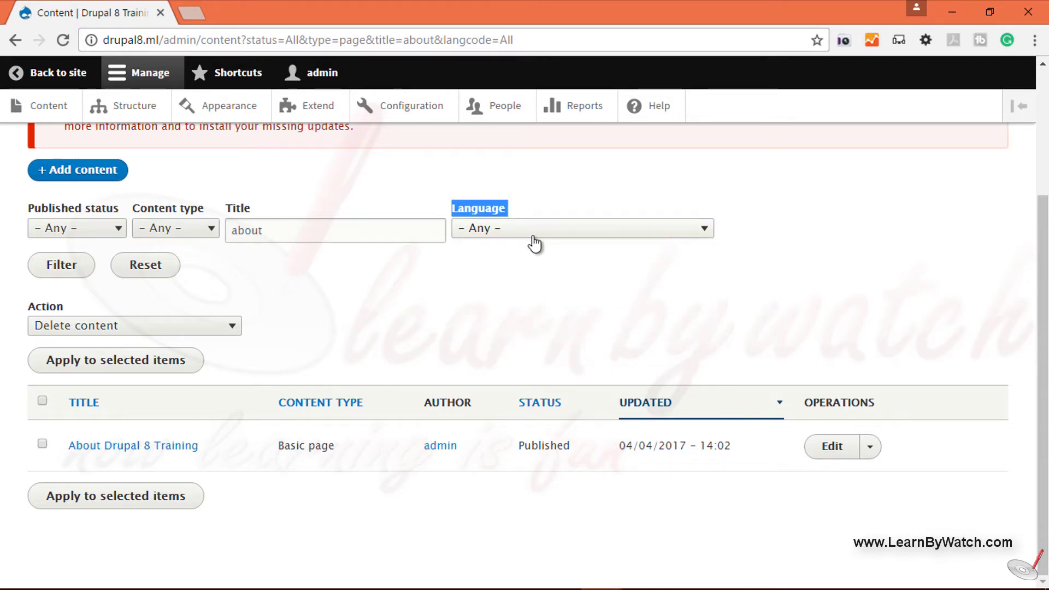
pyautogui.click(548, 270)
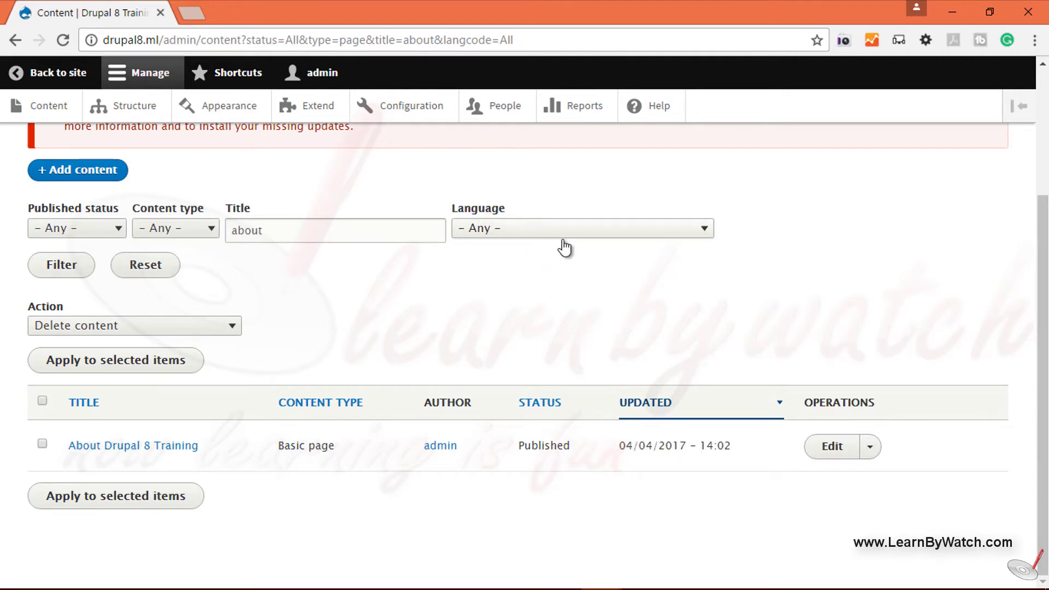
# - View the language filter's options without changing them, and reset all filters on the content list
pyautogui.click(586, 237)
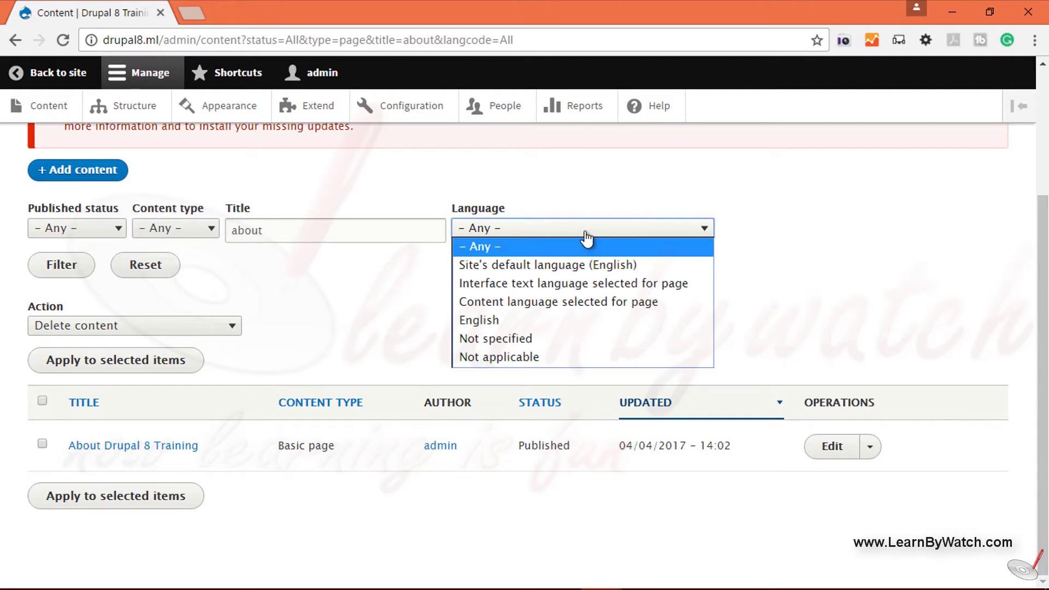
pyautogui.click(582, 232)
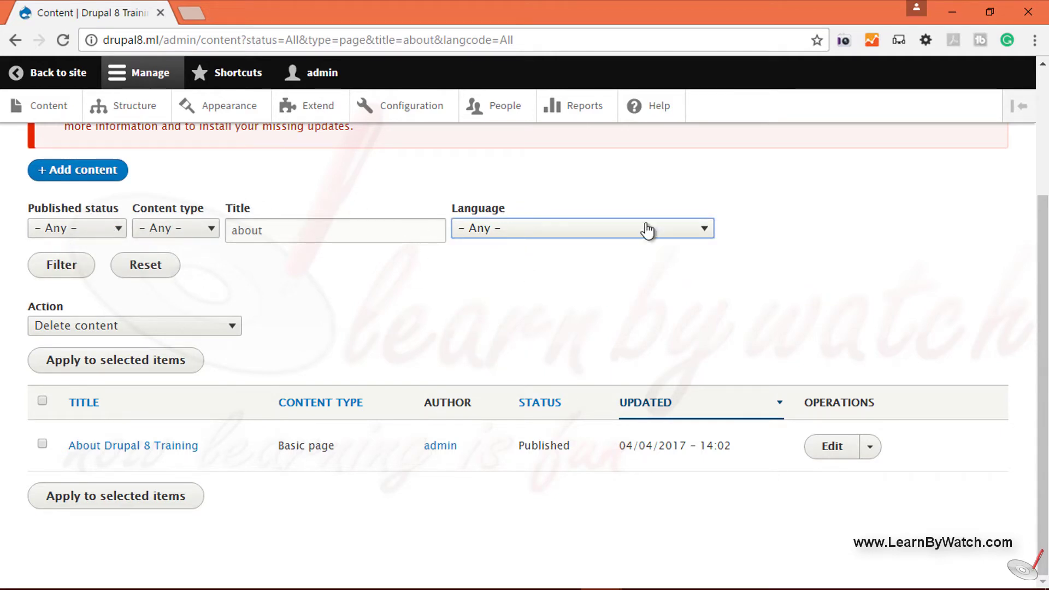
pyautogui.click(144, 271)
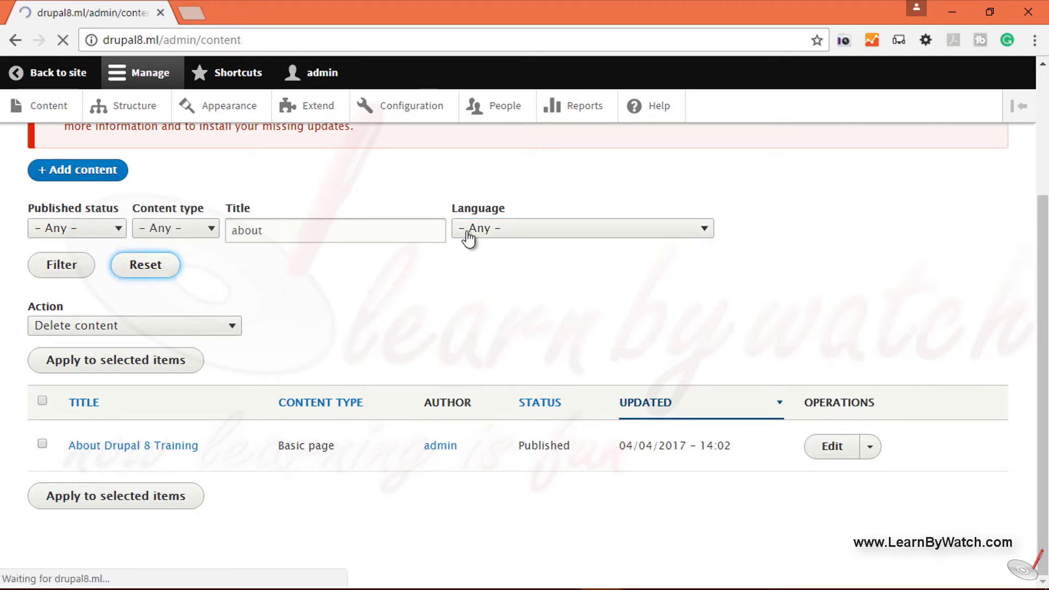
pyautogui.scroll(-5, 323, 297)
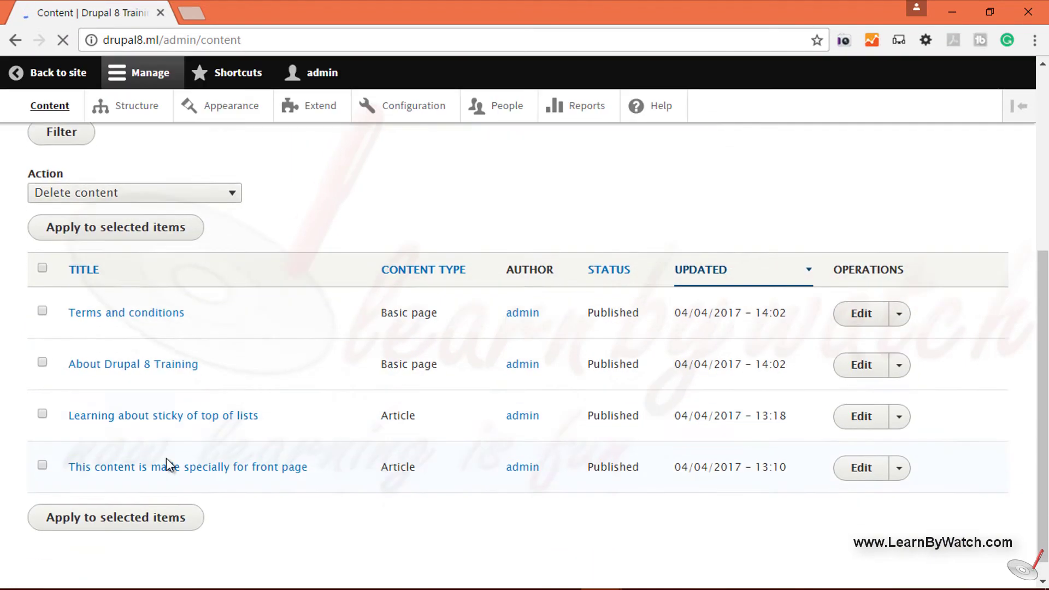
# - Look through the unfiltered content list and view the available bulk actions, leaving Delete content selected
pyautogui.scroll(5, 184, 444)
pyautogui.scroll(-3, 251, 435)
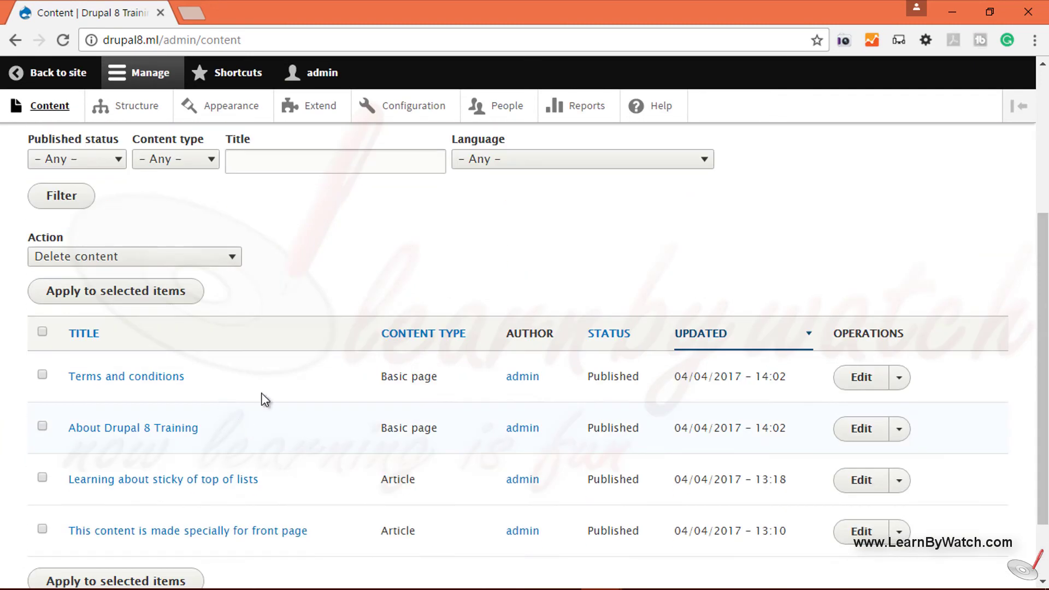
pyautogui.scroll(-2, 164, 254)
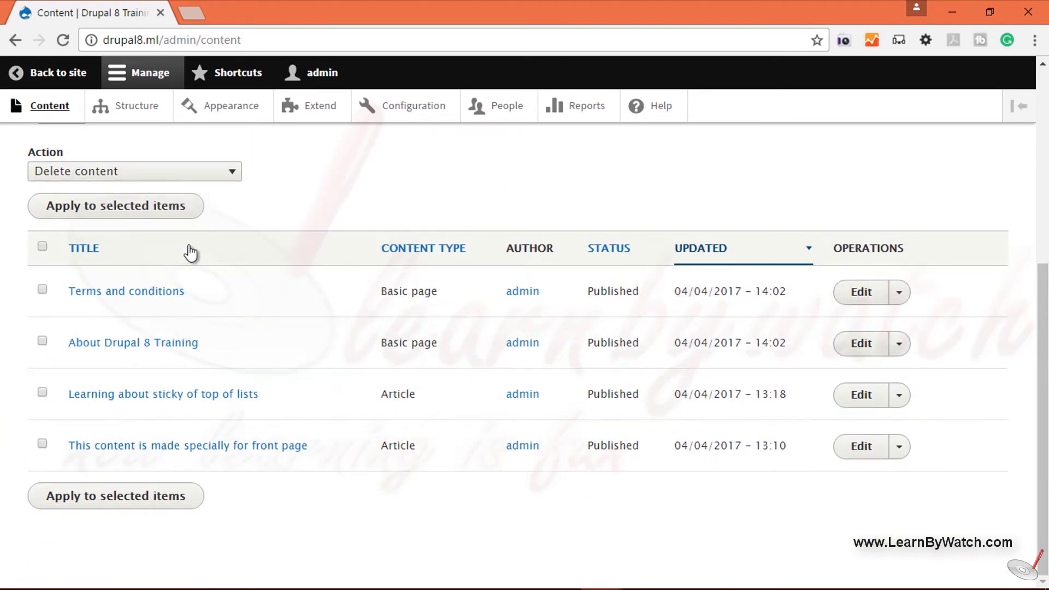
pyautogui.click(212, 175)
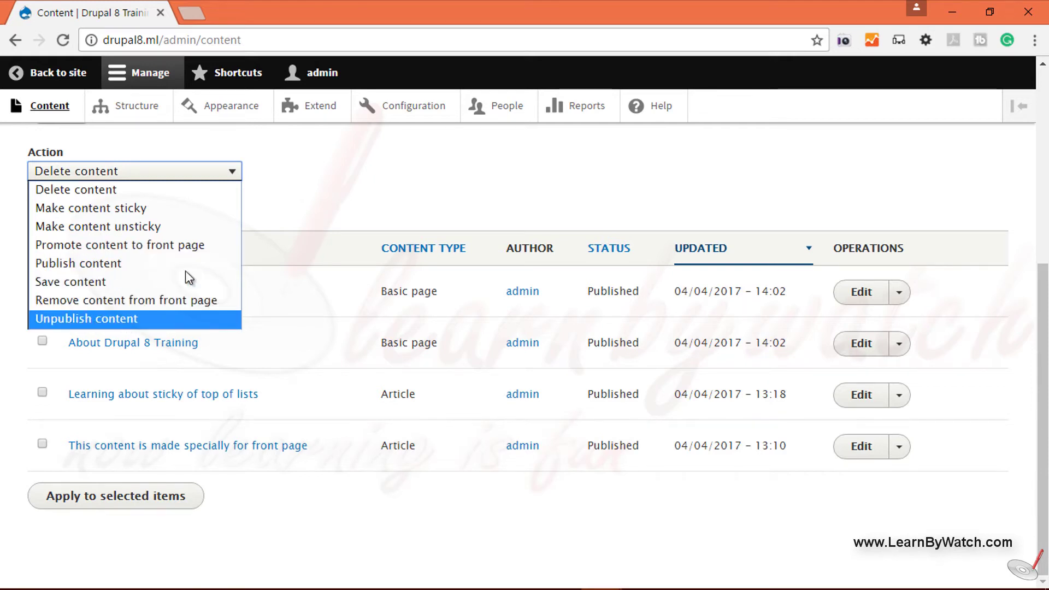
pyautogui.click(310, 191)
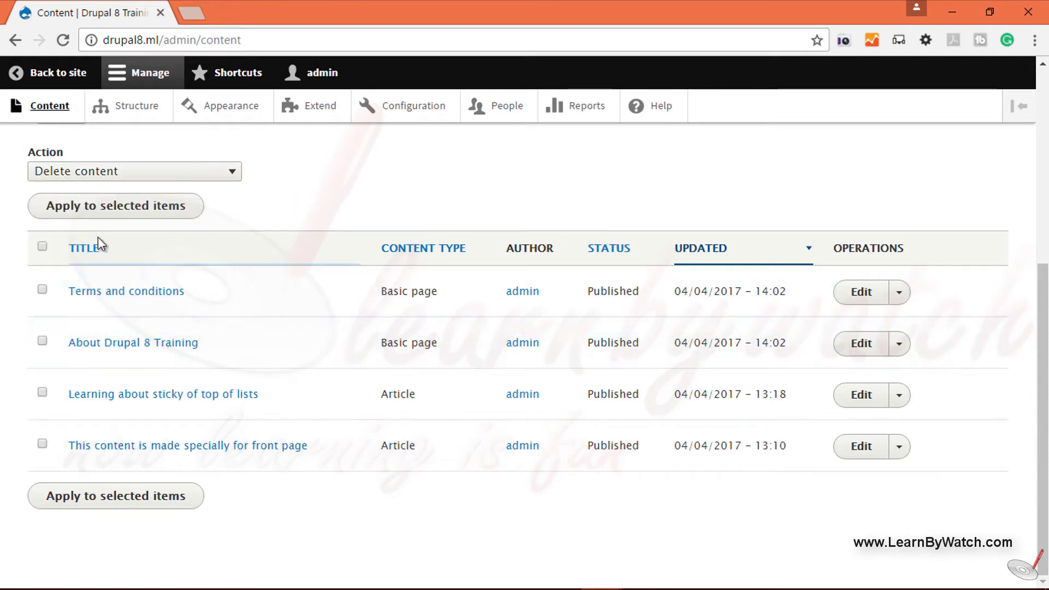
# - Try selecting and deselecting all rows at once, and mark only Terms and conditions and About Drupal 8 Training
pyautogui.click(42, 249)
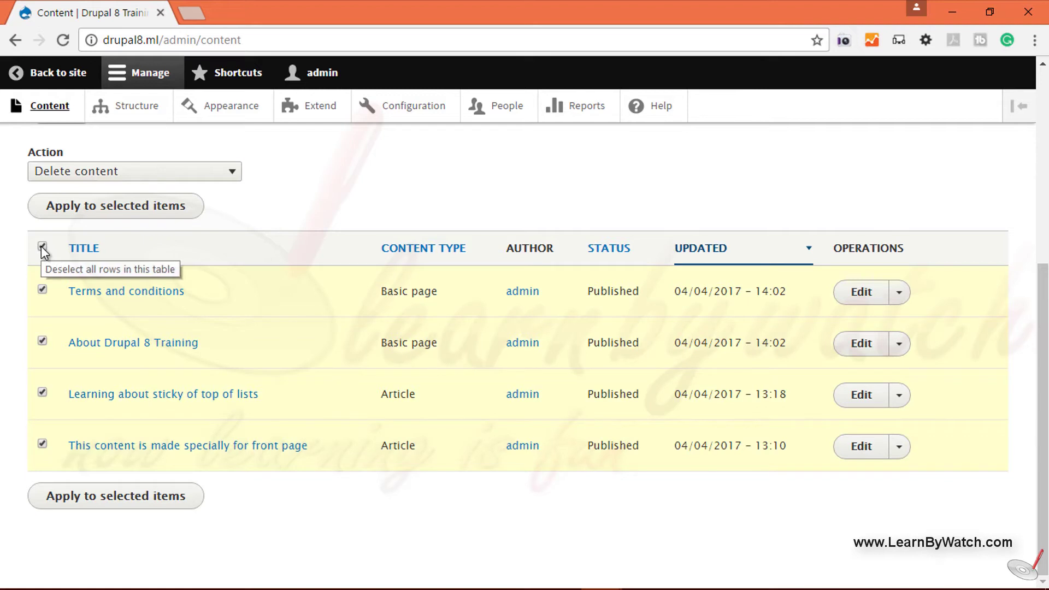
pyautogui.click(43, 247)
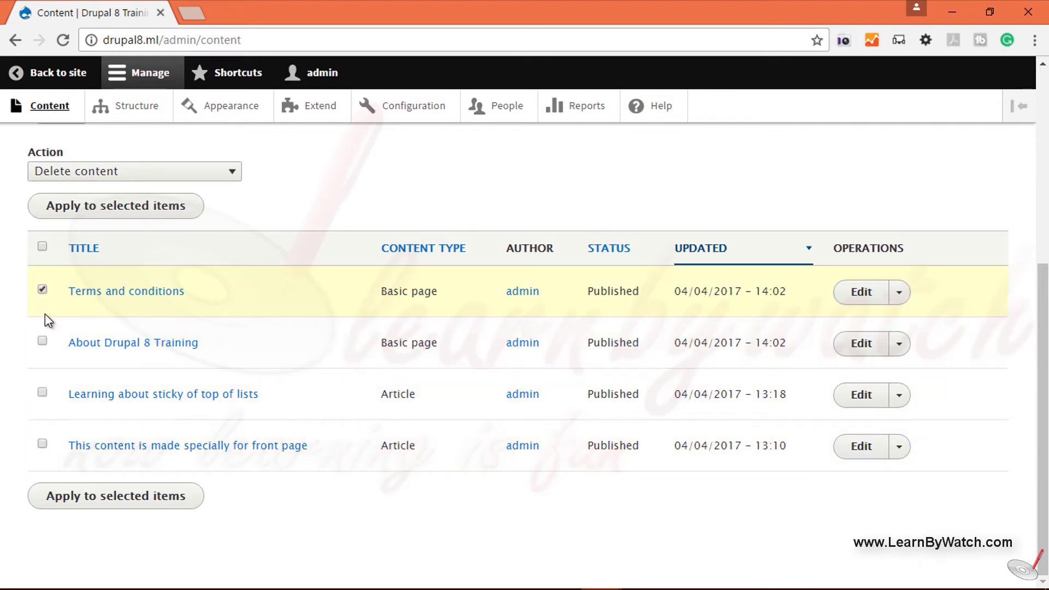
pyautogui.click(44, 341)
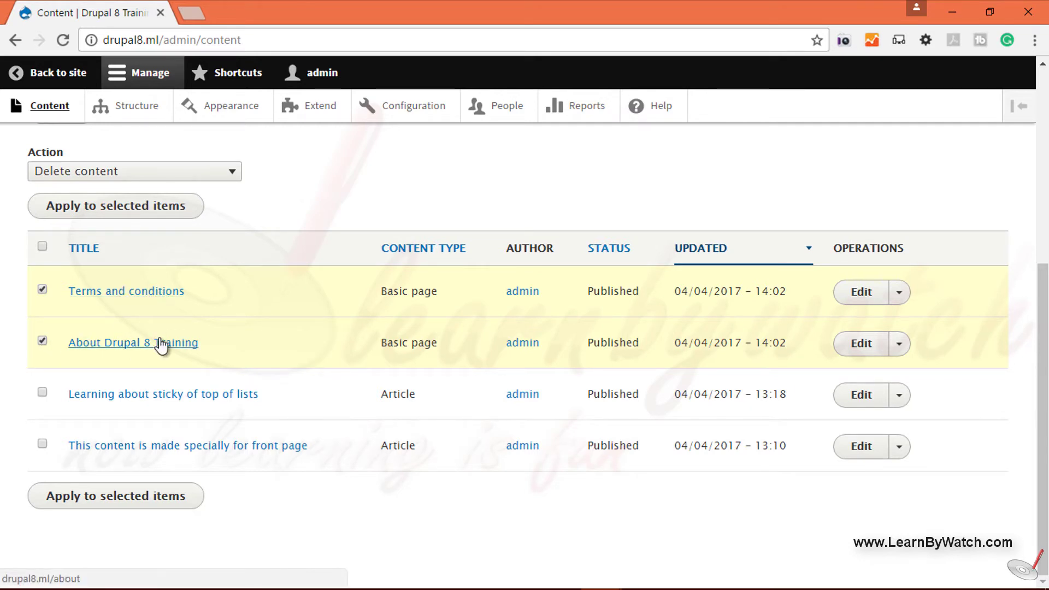
# - Open the site's home page drupal8.ml in a new browser tab and look through its front page content
pyautogui.click(188, 16)
pyautogui.write('dru')
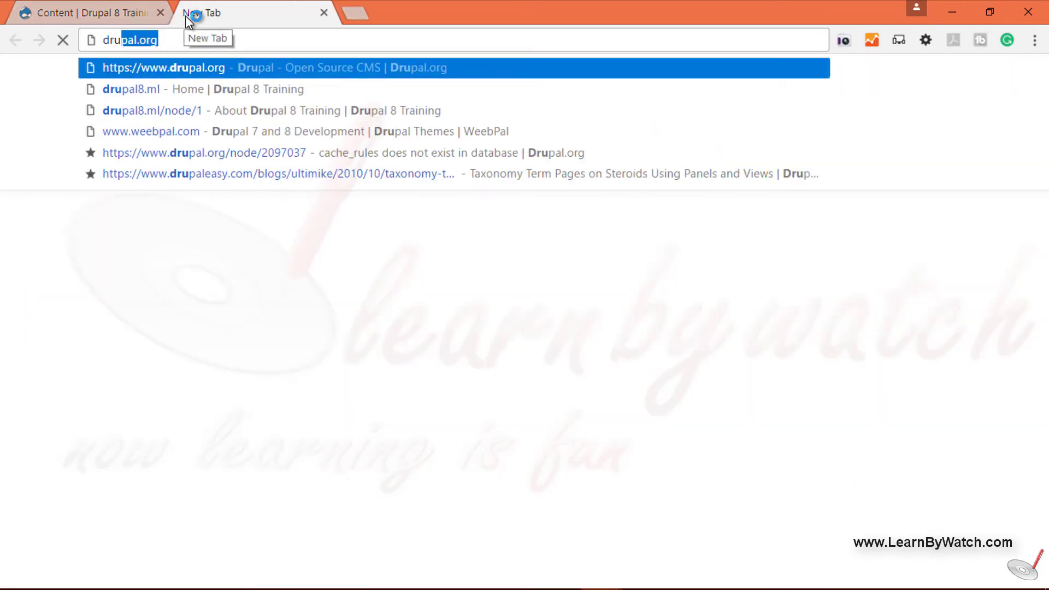
pyautogui.write('pal8.')
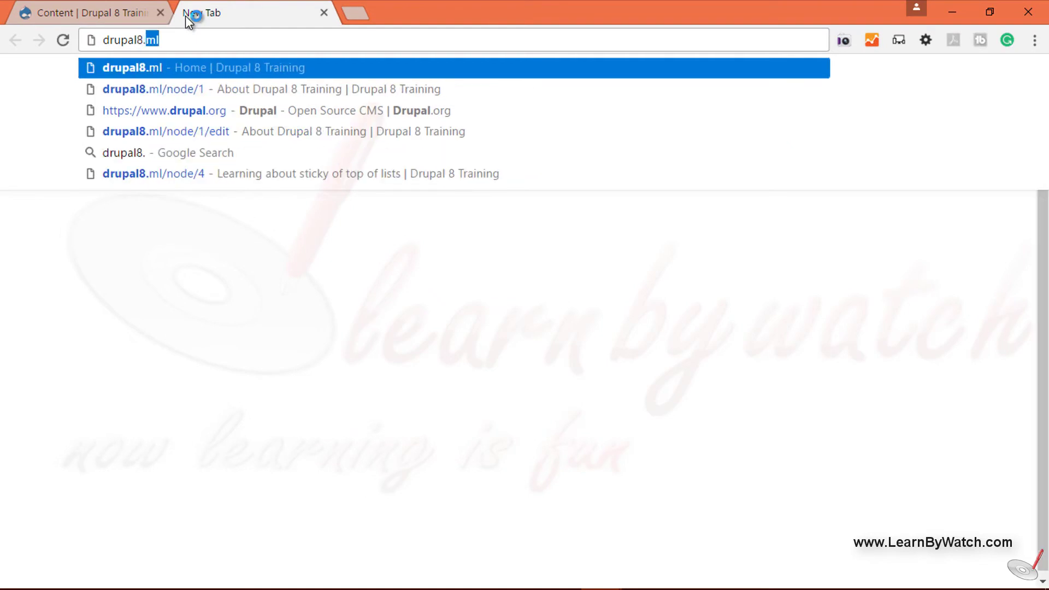
pyautogui.press('Return')
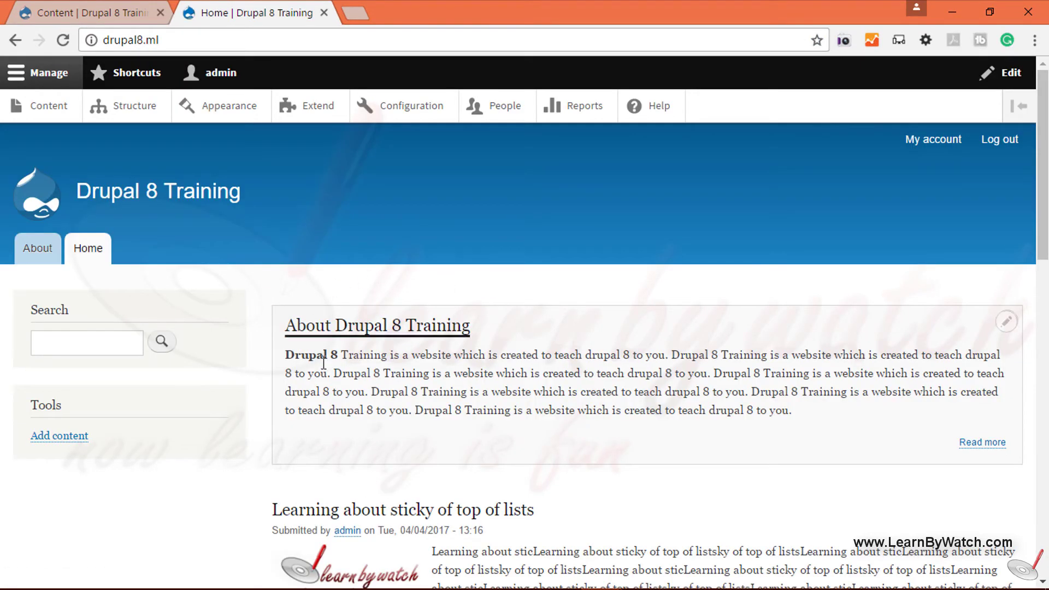
pyautogui.scroll(-3, 482, 307)
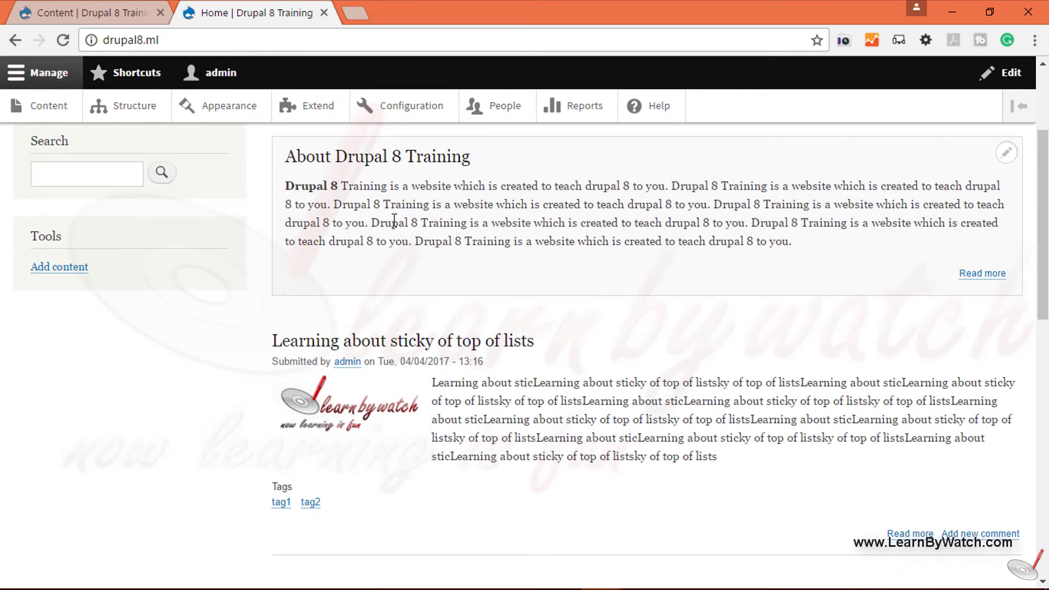
pyautogui.scroll(-6, 379, 240)
pyautogui.scroll(9, 366, 267)
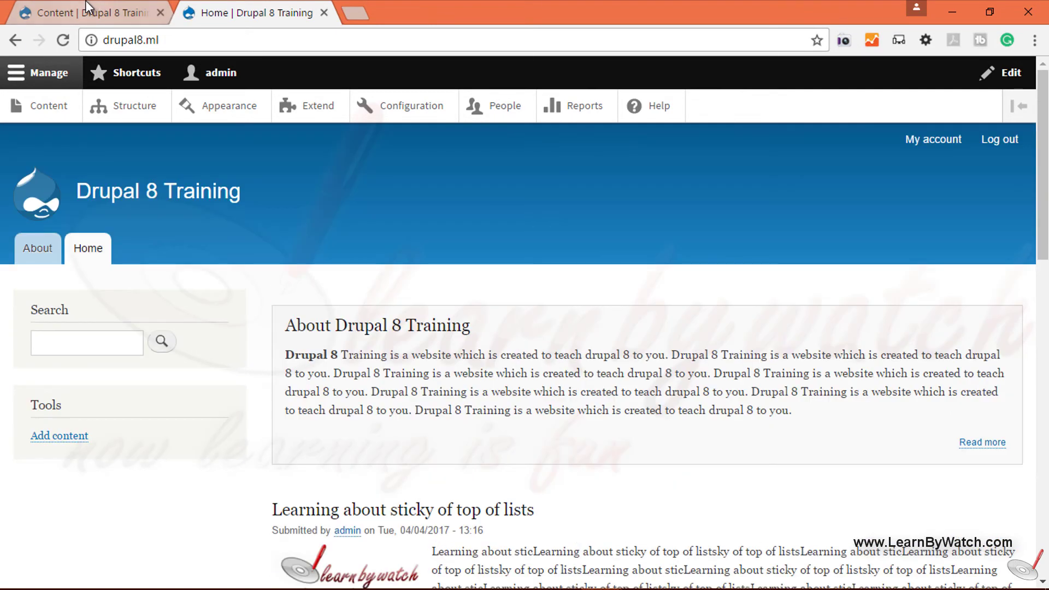
# - Back in the content list, deselect Terms and conditions and apply Remove content from front page to About Drupal 8 Training
pyautogui.hotkey('ctrl', 'shift', 'Tab')
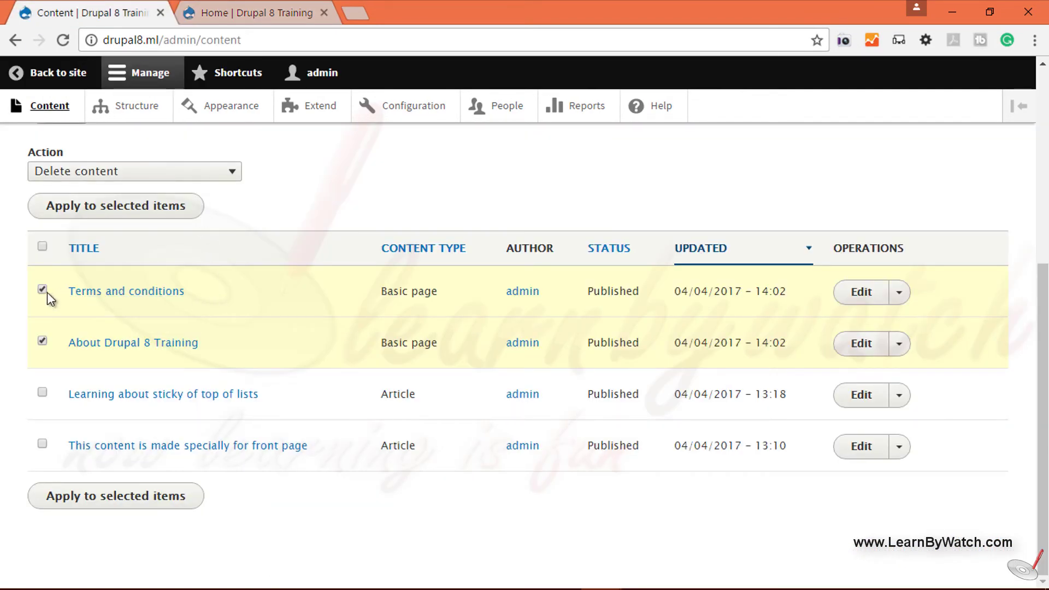
pyautogui.click(226, 7)
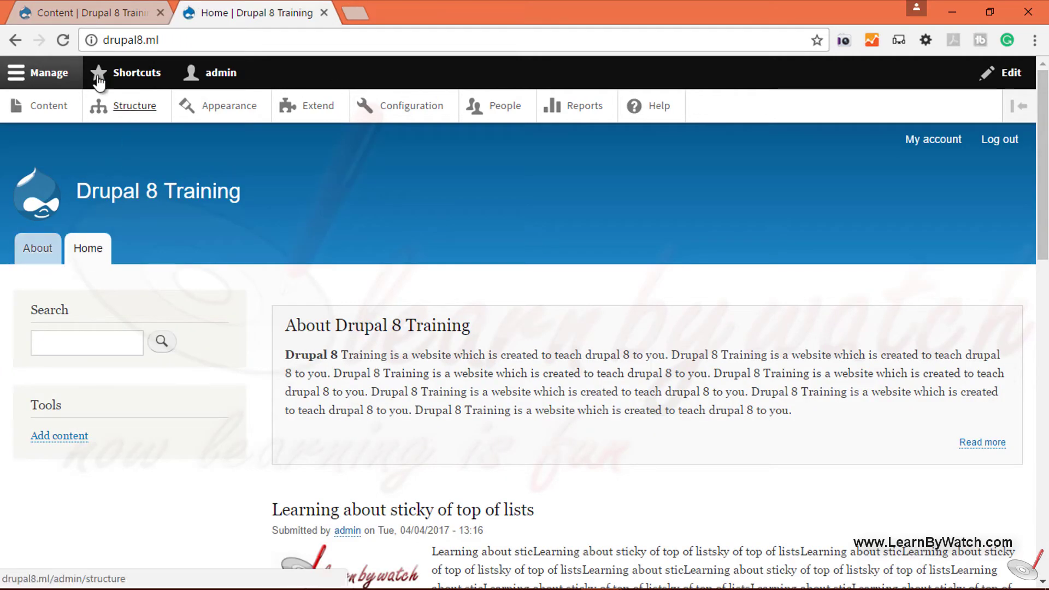
pyautogui.click(75, 12)
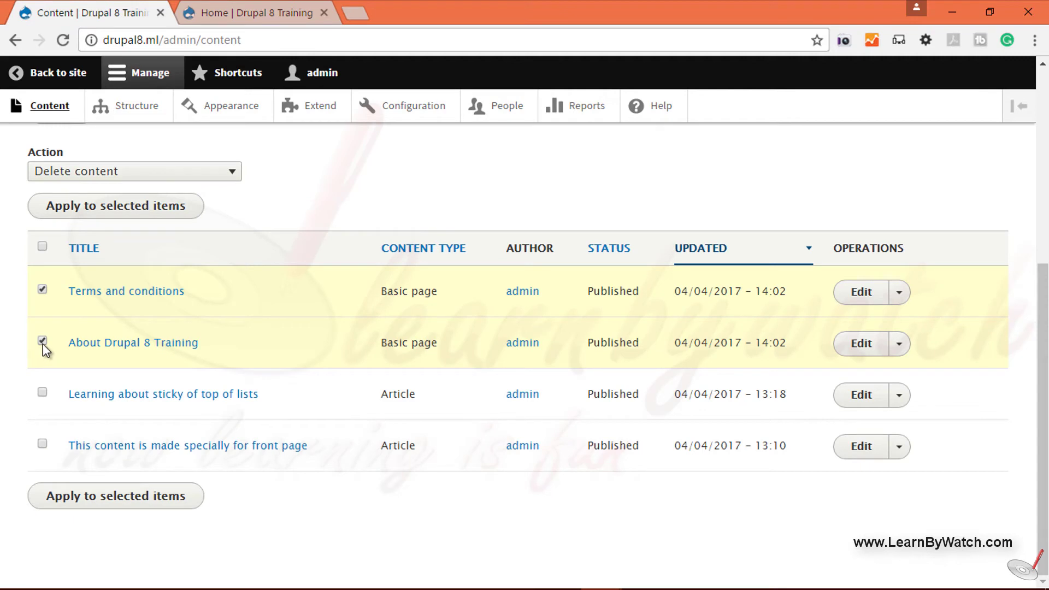
pyautogui.click(42, 290)
pyautogui.click(213, 174)
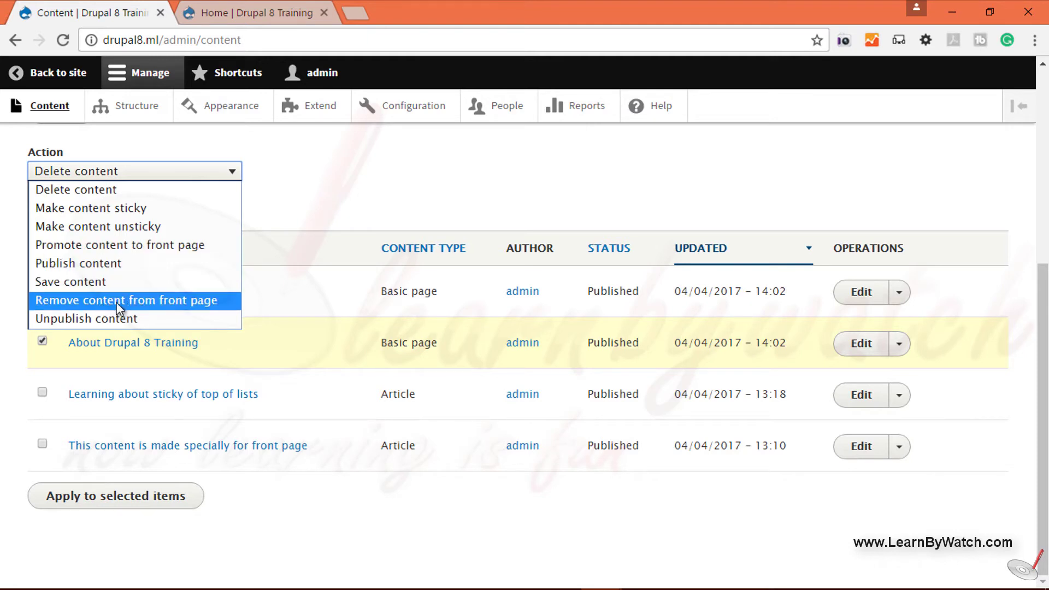
pyautogui.click(201, 302)
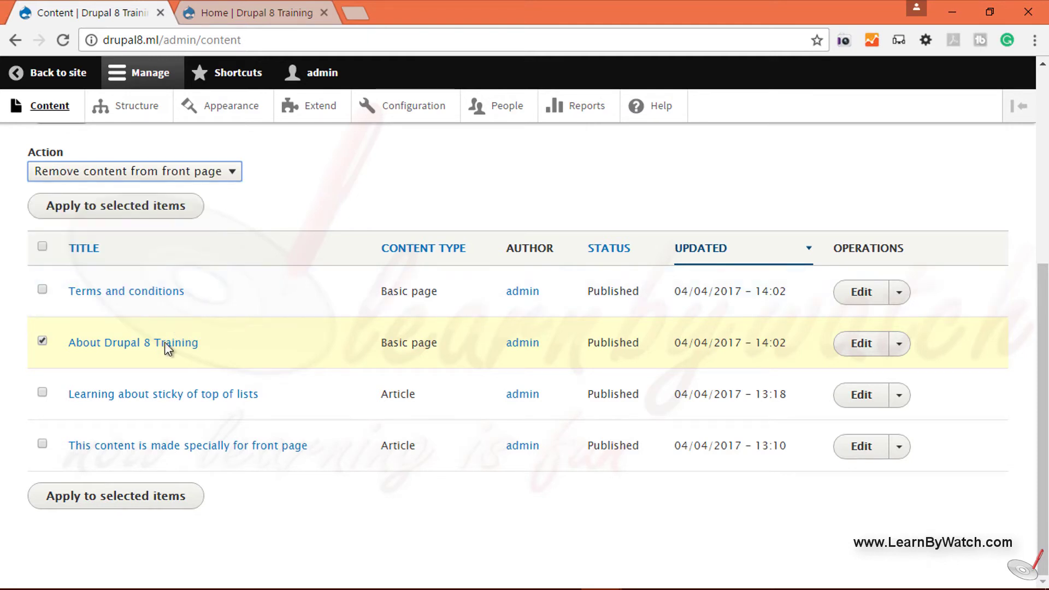
pyautogui.click(109, 503)
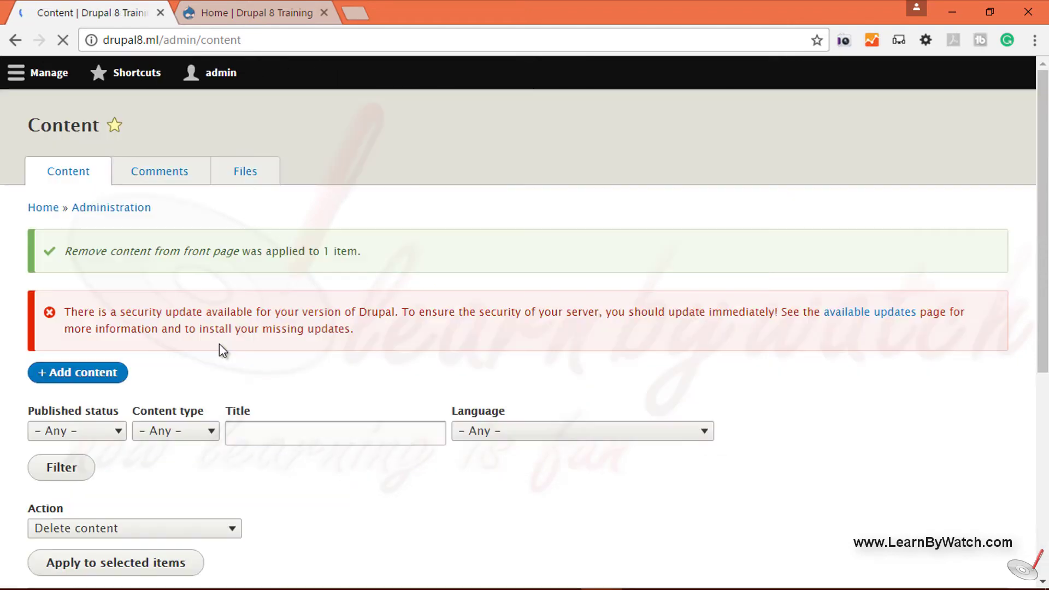
# - Reload the site's home page in the other tab and check which content is on the front page
pyautogui.scroll(-5, 141, 396)
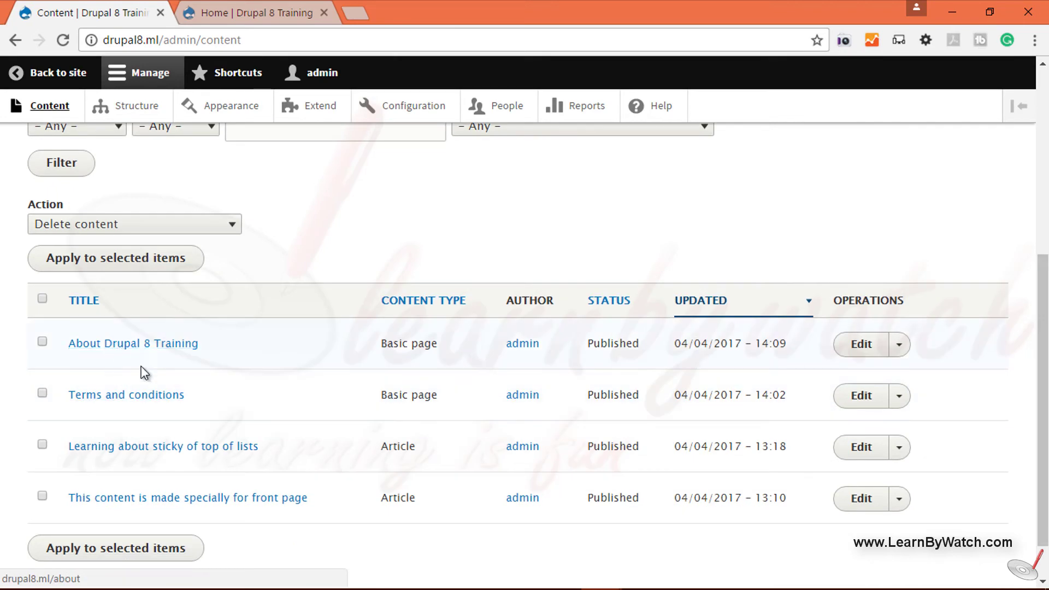
pyautogui.click(260, 4)
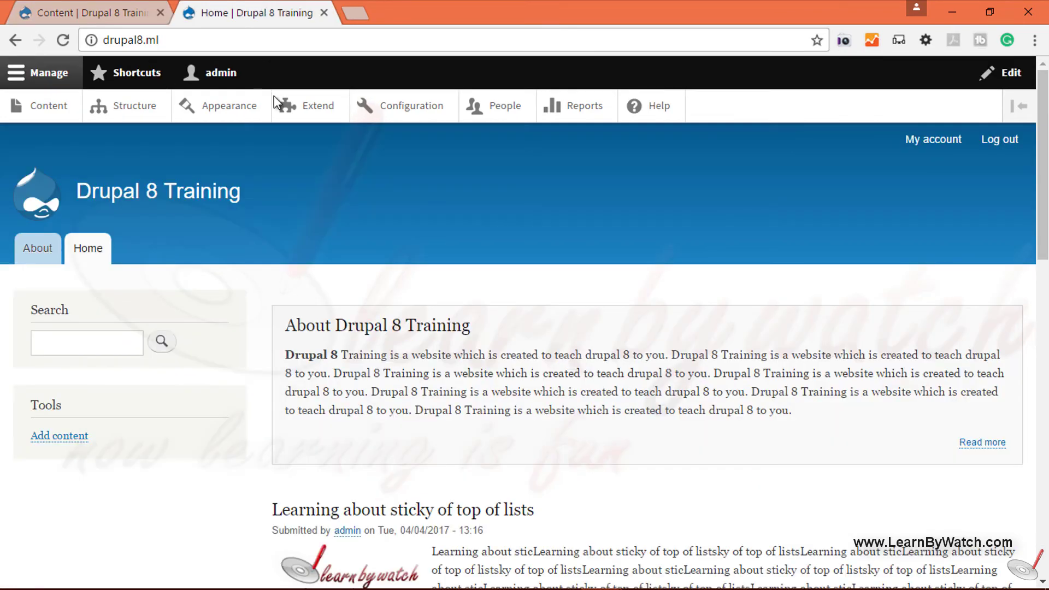
pyautogui.click(98, 252)
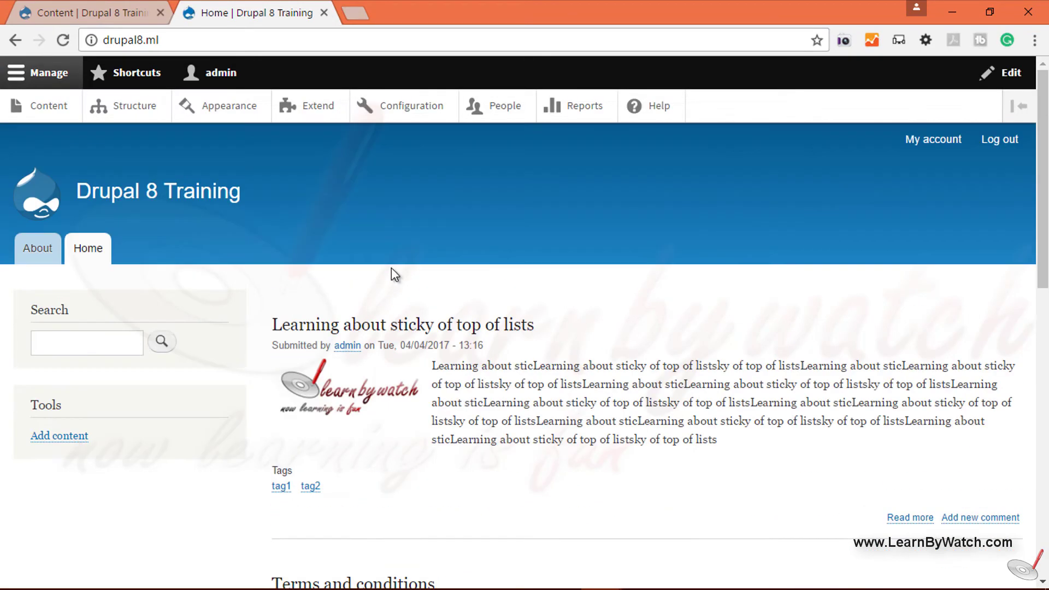
pyautogui.scroll(-8, 552, 371)
pyautogui.scroll(8, 522, 348)
# - Return to the content list, select all items and apply Remove content from front page to them
pyautogui.click(144, 10)
pyautogui.scroll(-1, 248, 411)
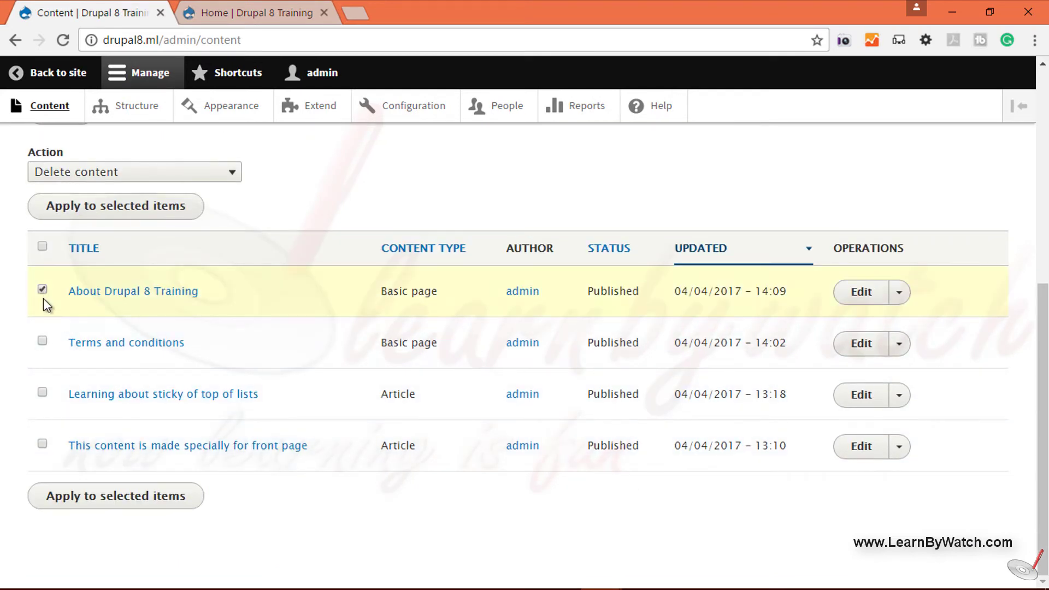
pyautogui.click(43, 246)
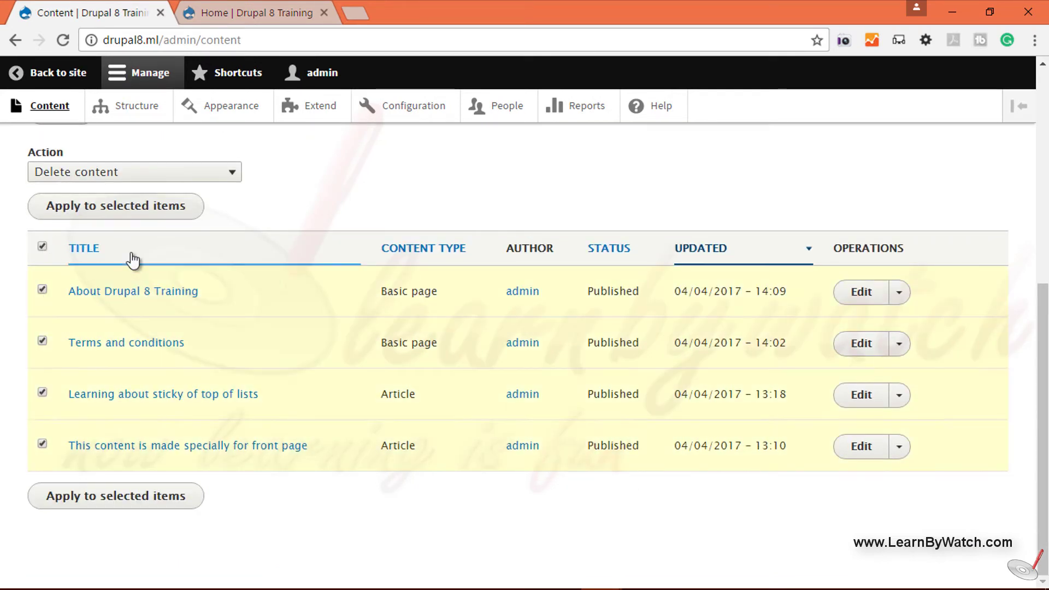
pyautogui.click(223, 171)
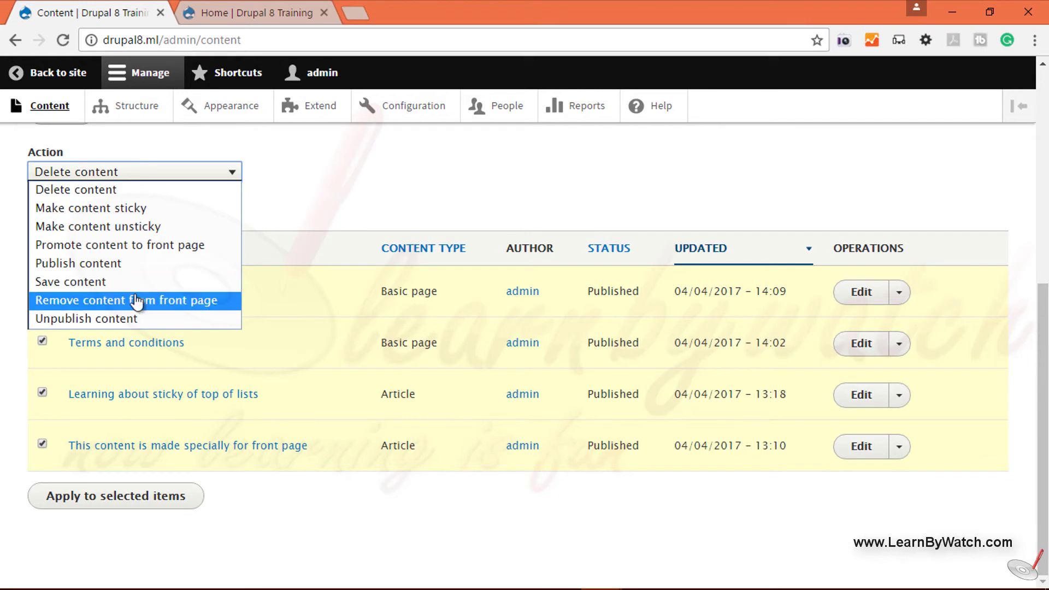
pyautogui.click(140, 300)
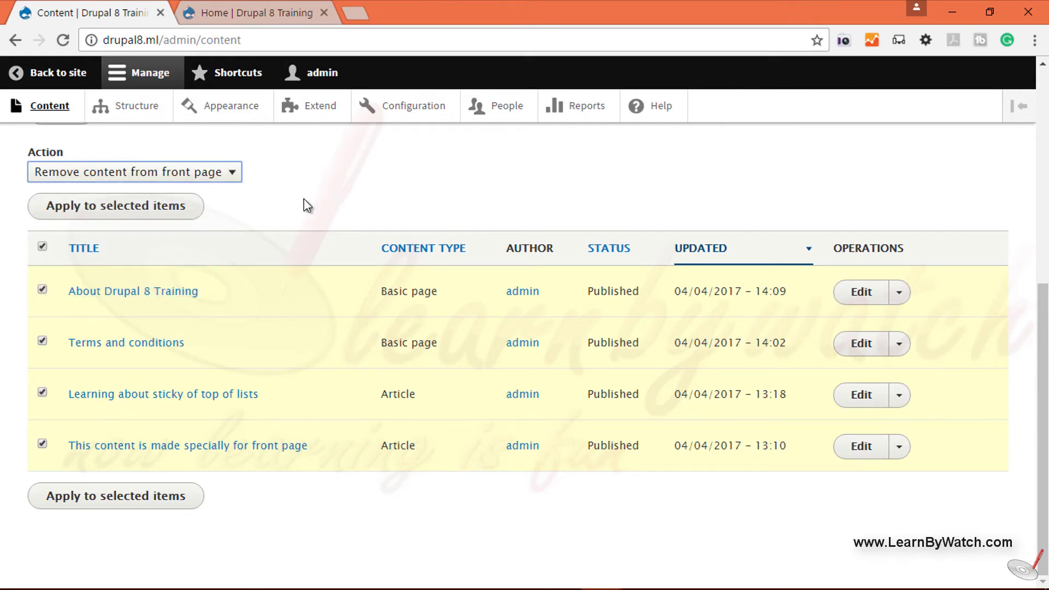
pyautogui.click(104, 495)
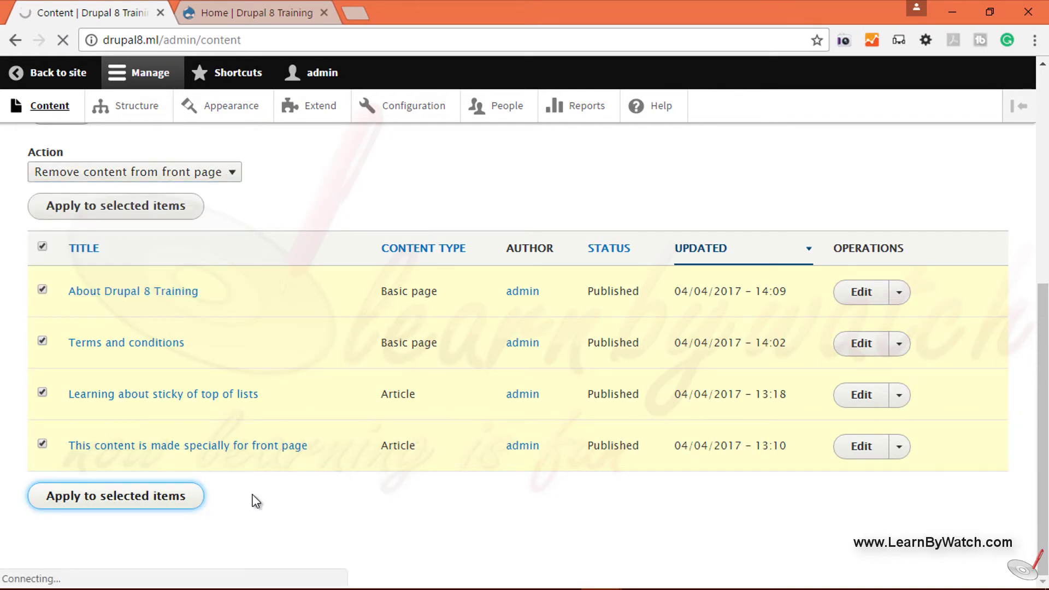
# - Reload the home page in the other tab and read the text displayed in place of the front page content
pyautogui.click(251, 7)
pyautogui.click(94, 250)
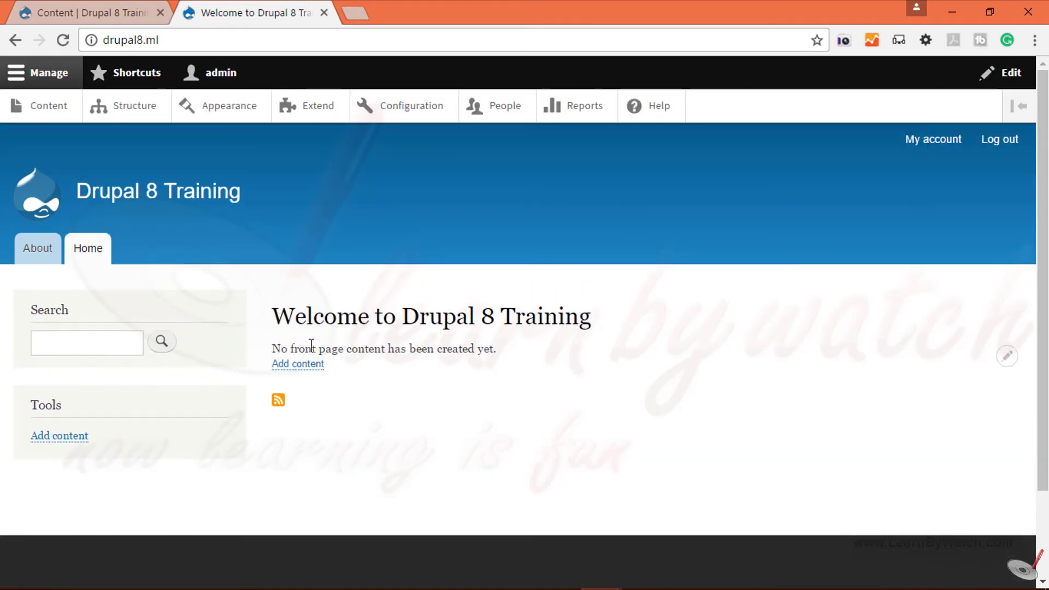
pyautogui.moveTo(272, 348); pyautogui.dragTo(477, 348)
pyautogui.click(533, 352)
# - Return to the content list, select all items and apply Promote content to front page to them
pyautogui.click(88, 13)
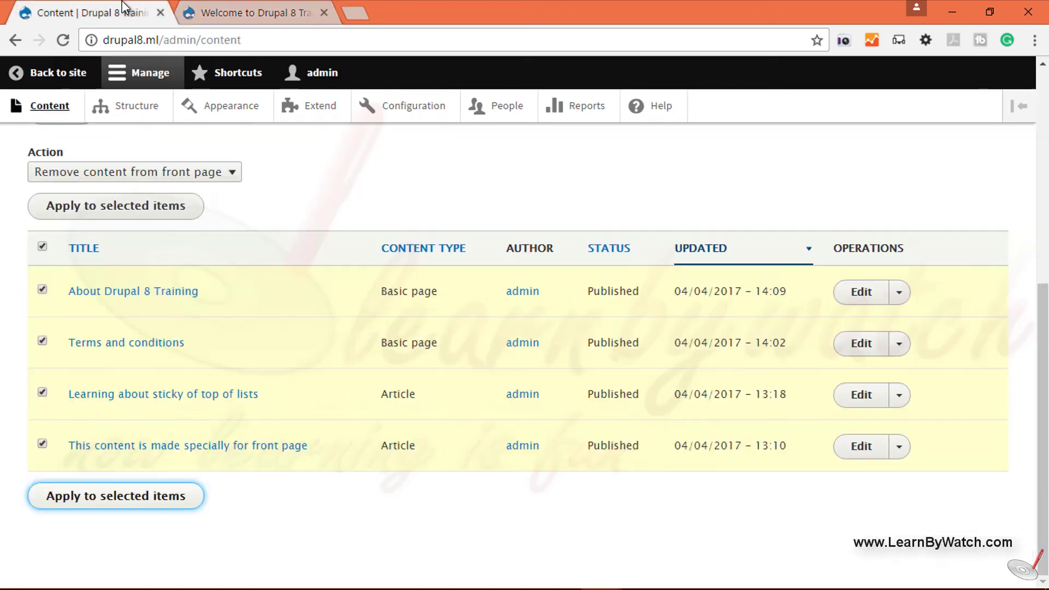
pyautogui.scroll(-5, 96, 355)
pyautogui.scroll(-1, 96, 361)
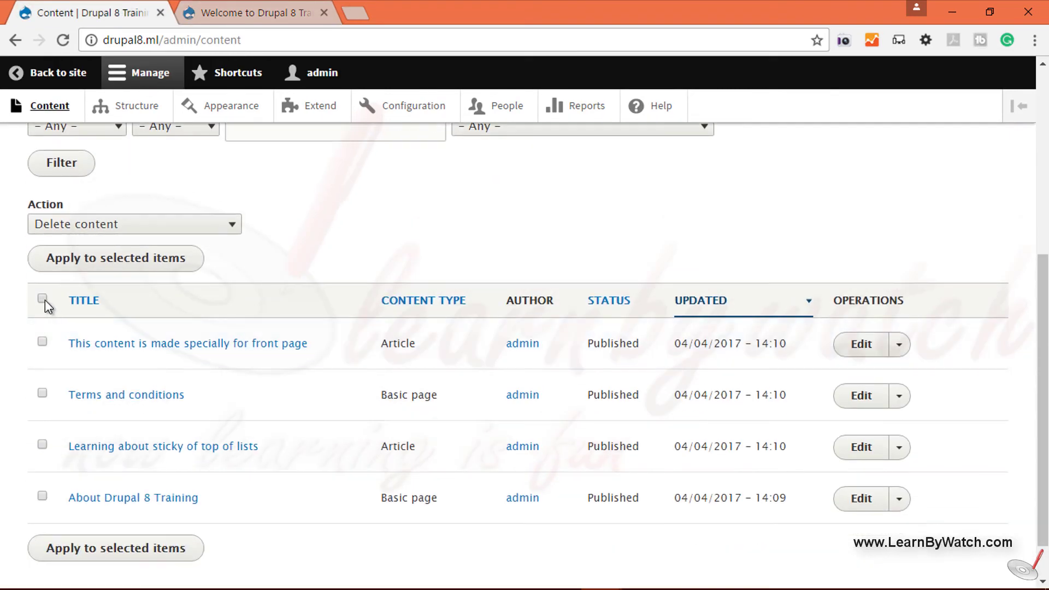
pyautogui.click(42, 298)
pyautogui.scroll(-1, 208, 251)
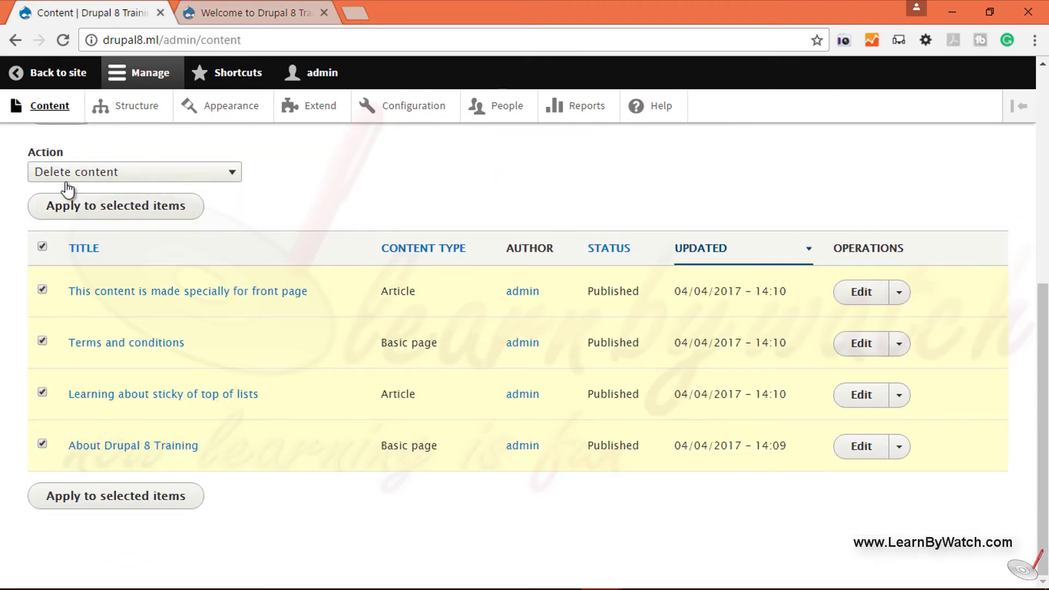
pyautogui.click(210, 173)
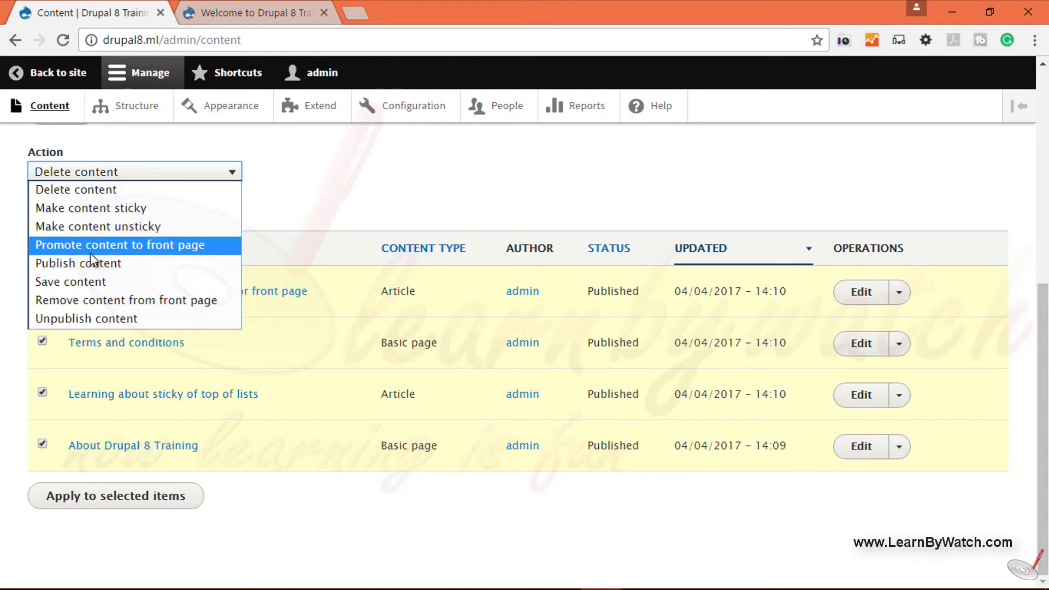
pyautogui.click(96, 246)
pyautogui.click(104, 213)
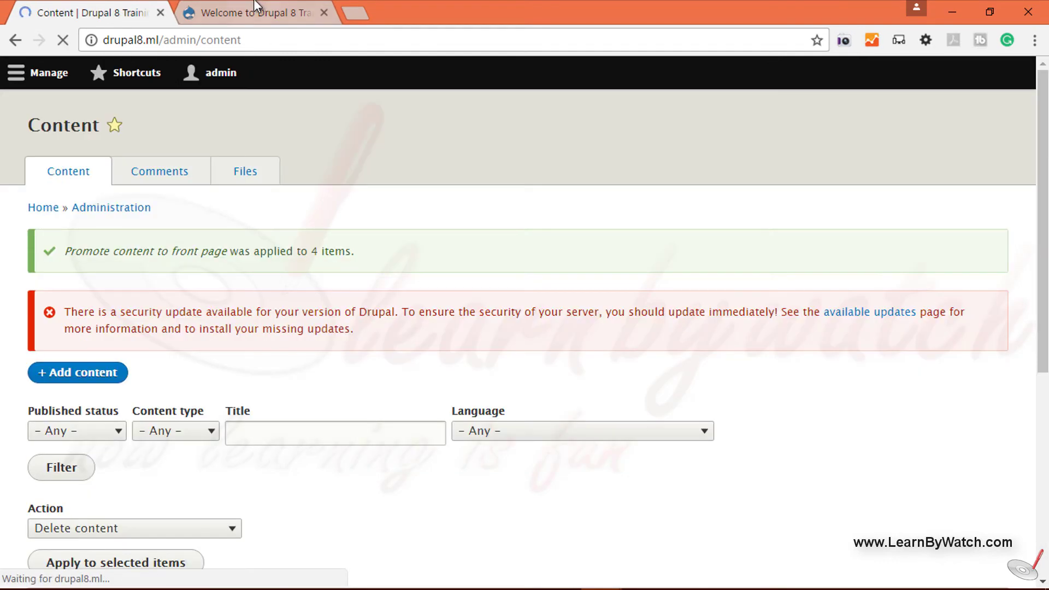
# - Reload the site's home page in the other tab and check that the promoted content is listed
pyautogui.click(255, 14)
pyautogui.click(240, 64)
pyautogui.click(206, 35)
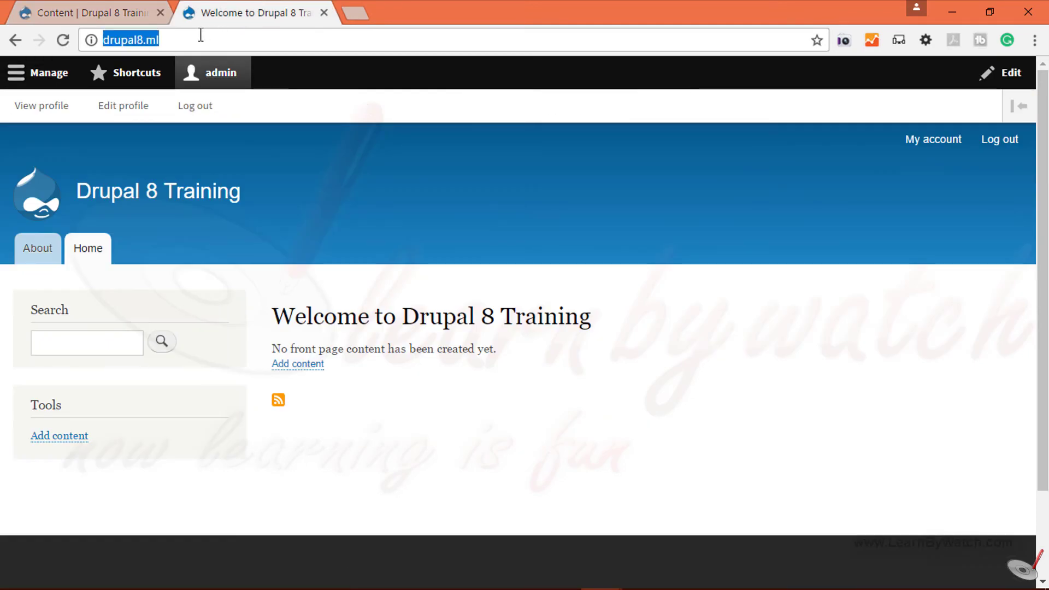
pyautogui.press('Return')
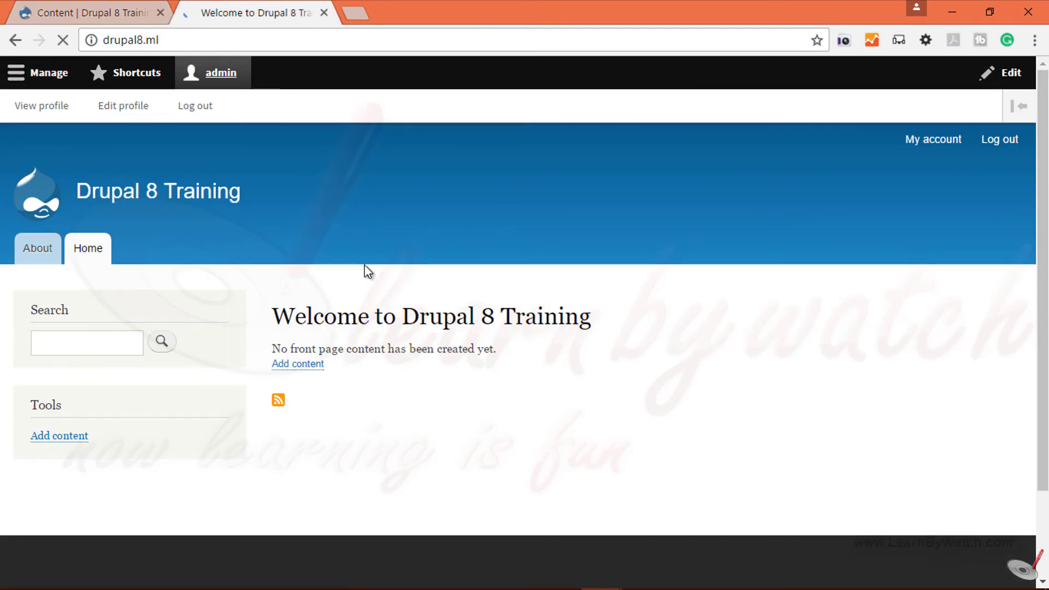
pyautogui.scroll(-7, 375, 306)
pyautogui.scroll(-7, 372, 310)
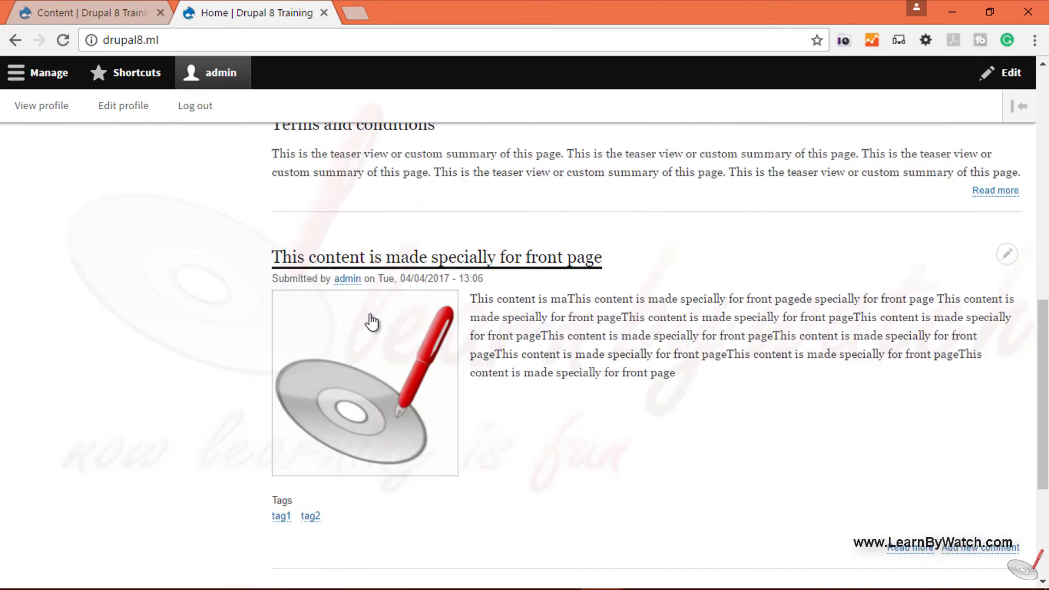
pyautogui.scroll(13, 370, 320)
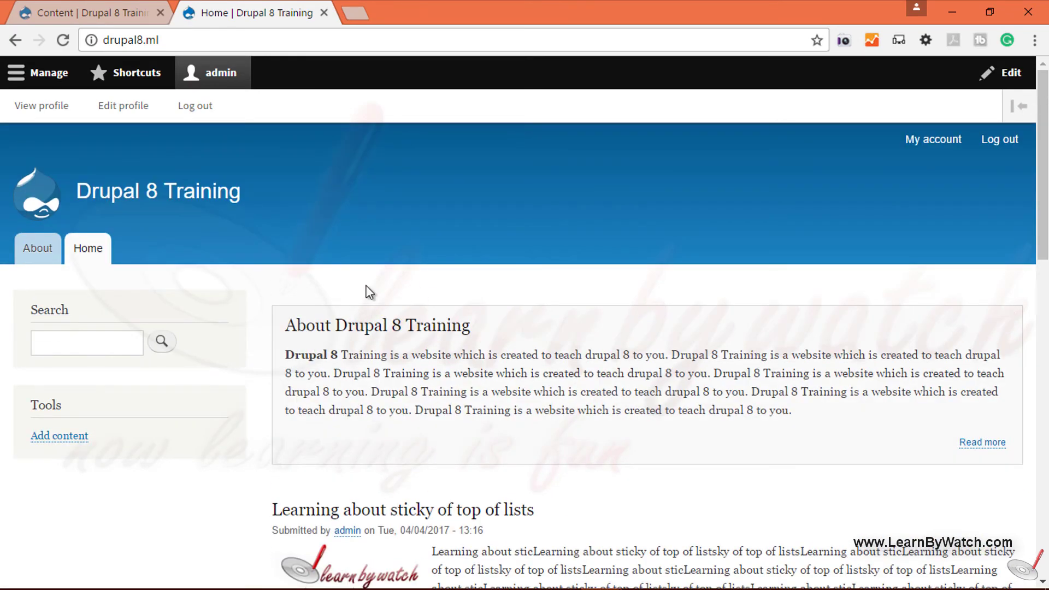
# - Back in the content list, select About Drupal 8 Training and apply Make content unsticky to it
pyautogui.click(105, 3)
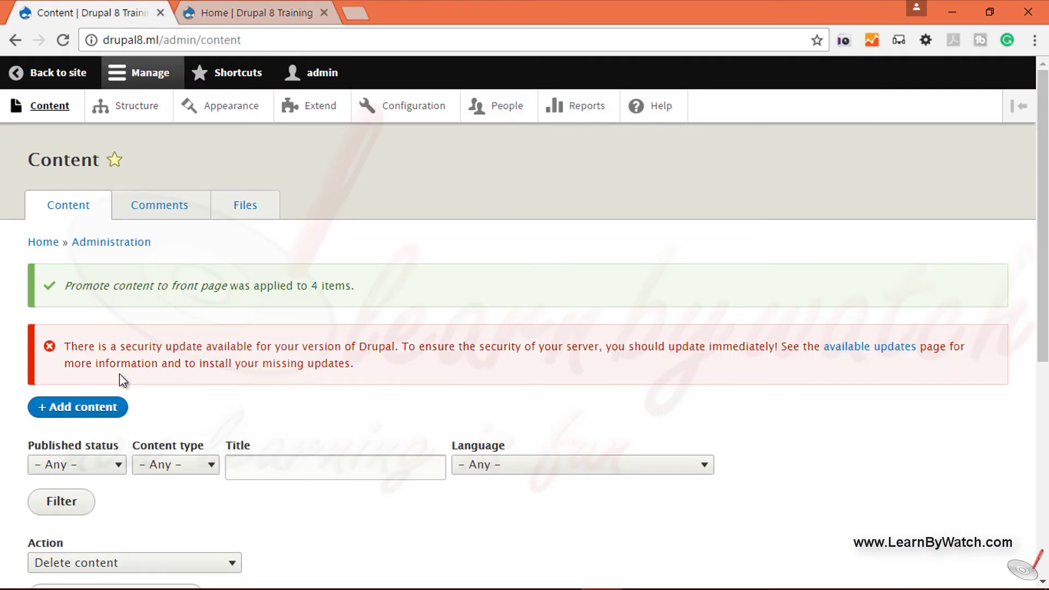
pyautogui.scroll(-7, 122, 377)
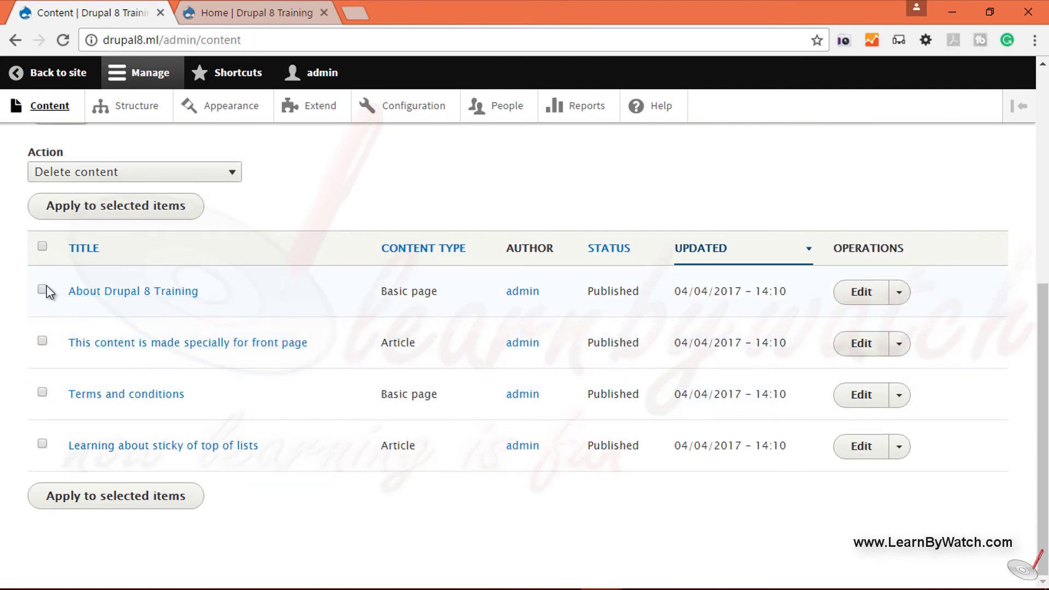
pyautogui.click(42, 289)
pyautogui.click(215, 173)
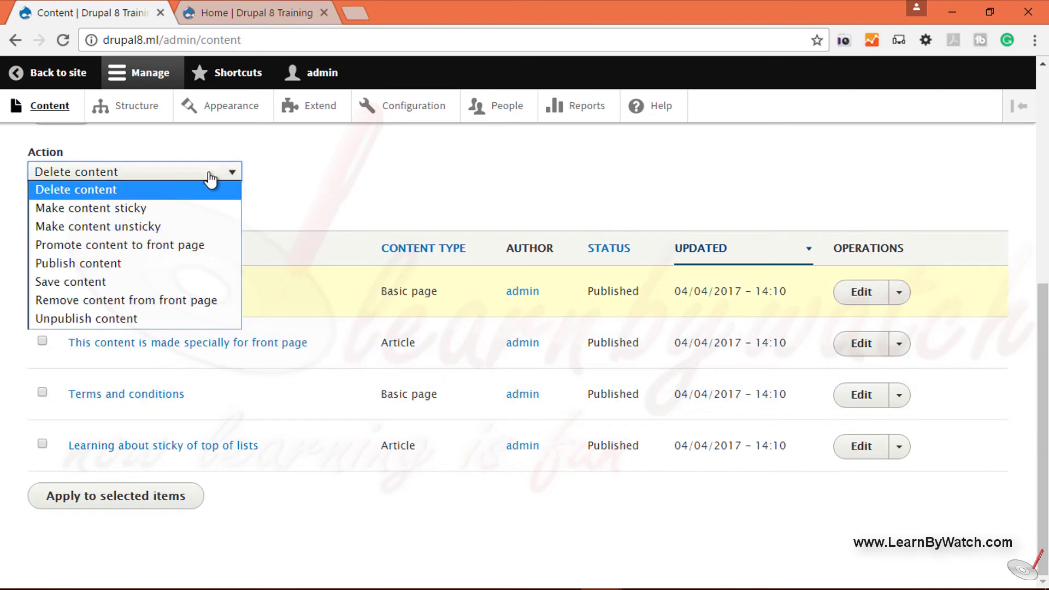
pyautogui.click(156, 225)
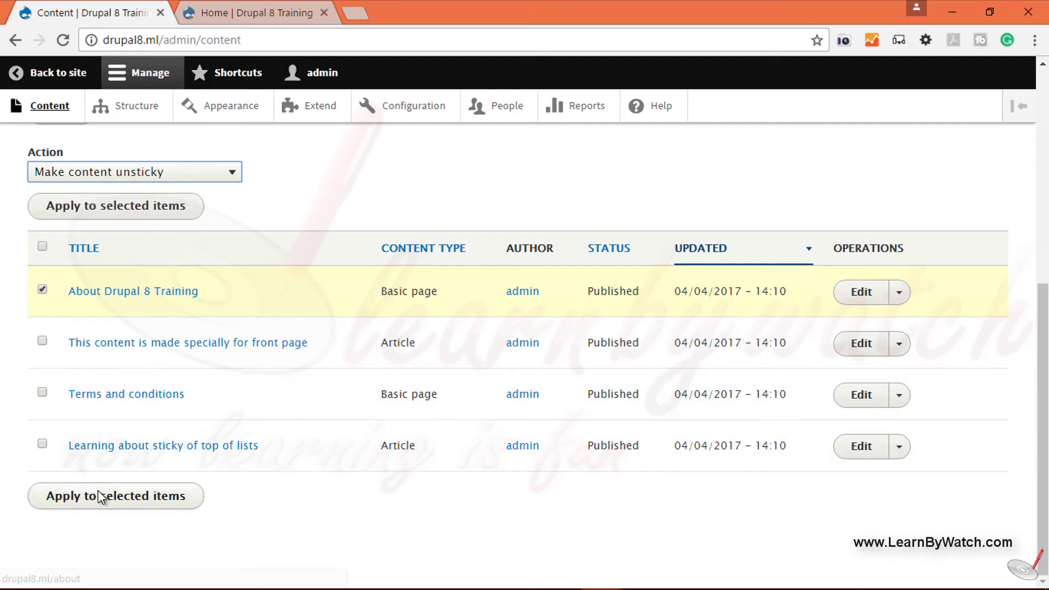
pyautogui.click(135, 497)
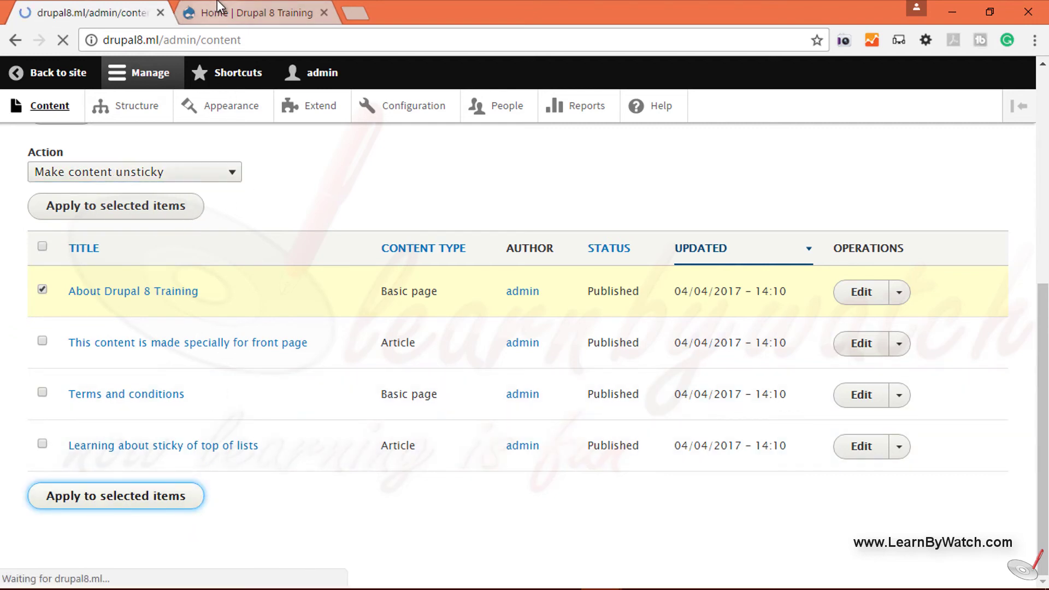
# - Reload the home page in the other tab and check where About Drupal 8 Training is placed among the posts
pyautogui.click(219, 12)
pyautogui.click(217, 39)
pyautogui.press('Return')
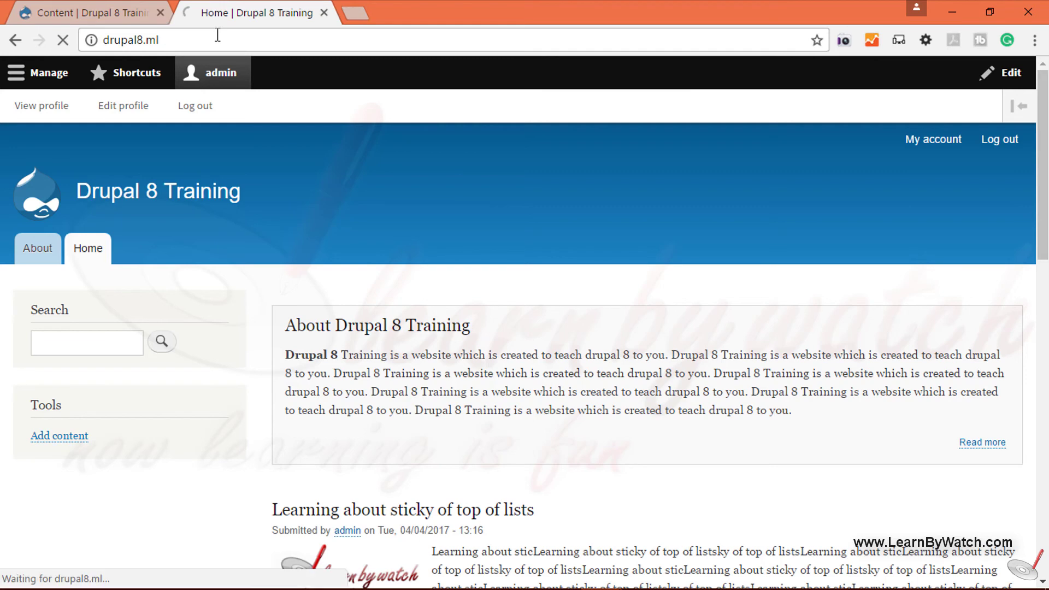
pyautogui.scroll(-10, 357, 296)
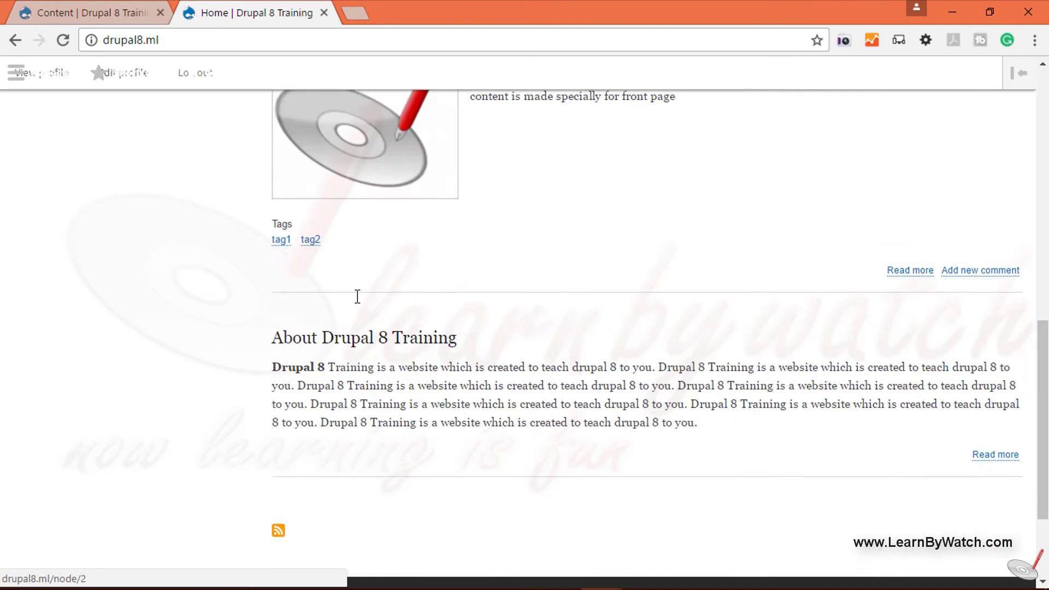
pyautogui.scroll(3, 362, 311)
pyautogui.scroll(7, 415, 438)
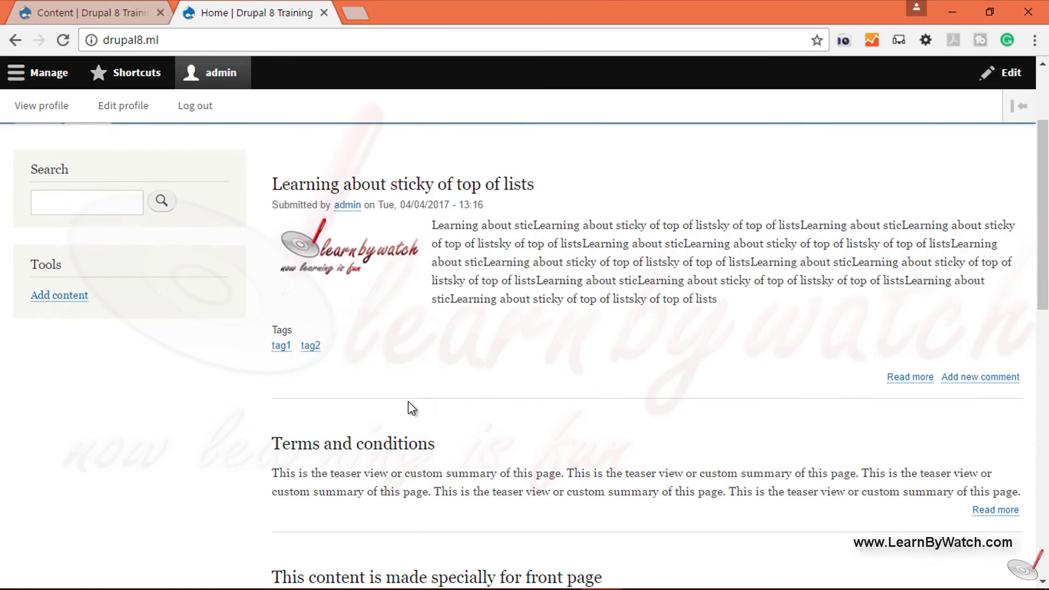
pyautogui.scroll(3, 408, 401)
# - Return to the content list, select About Drupal 8 Training and apply Make content sticky to it
pyautogui.click(93, 13)
pyautogui.click(117, 494)
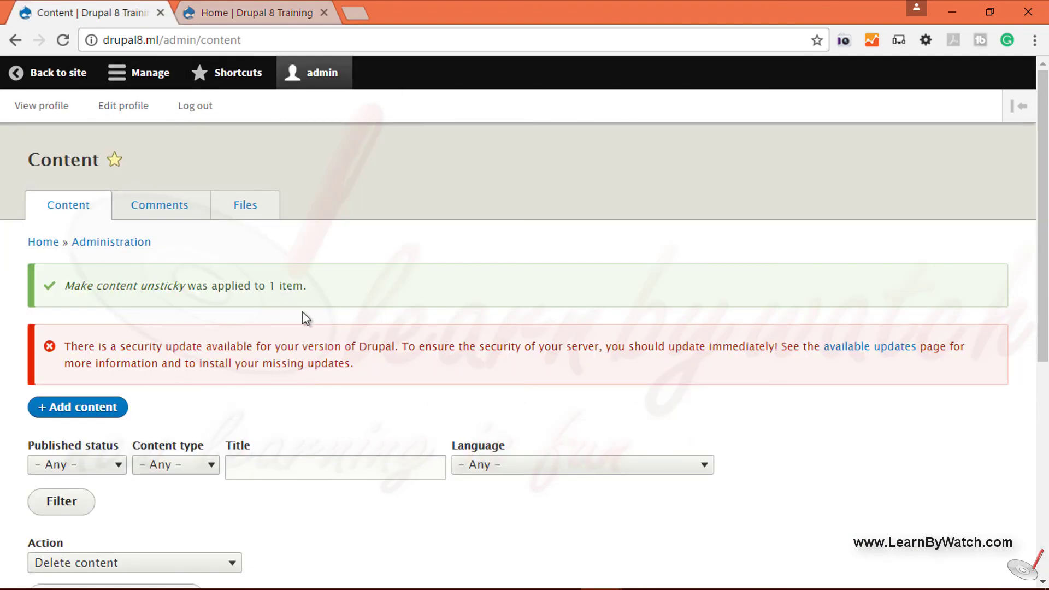
pyautogui.scroll(-7, 303, 311)
pyautogui.scroll(-1, 225, 339)
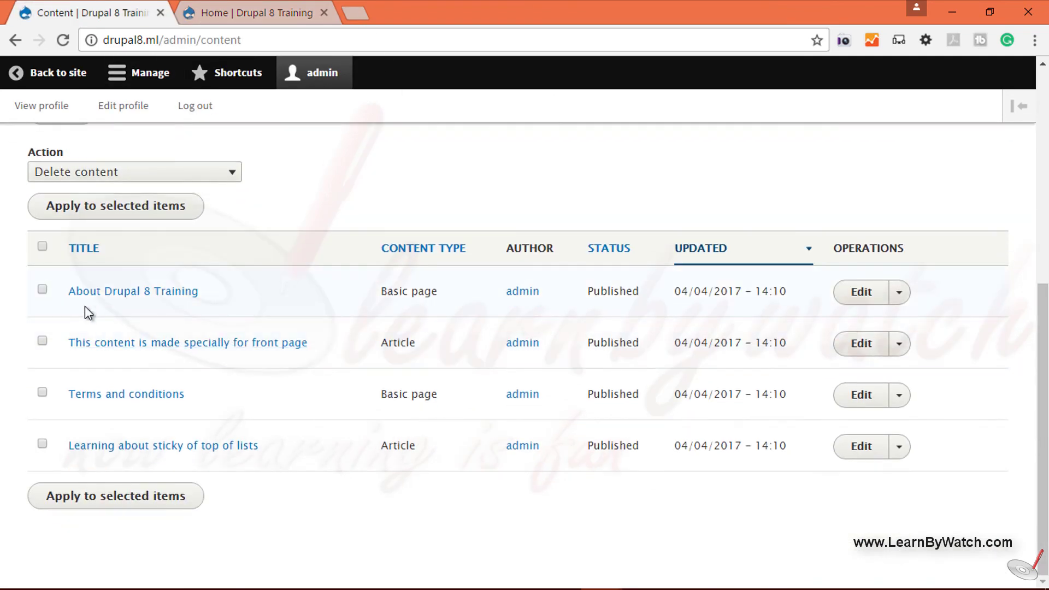
pyautogui.click(42, 289)
pyautogui.click(205, 174)
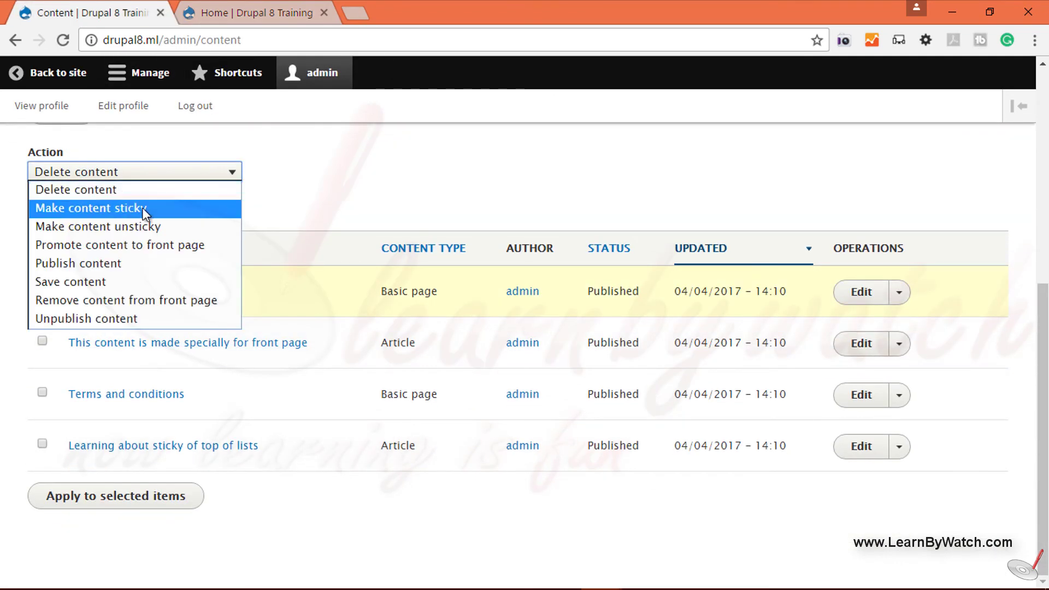
pyautogui.click(89, 209)
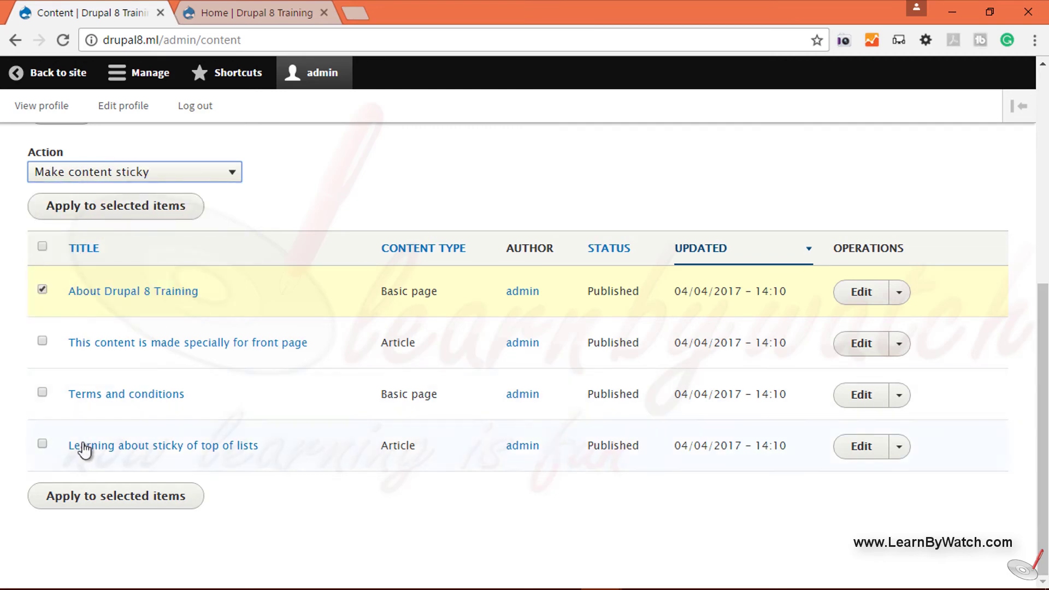
pyautogui.click(98, 496)
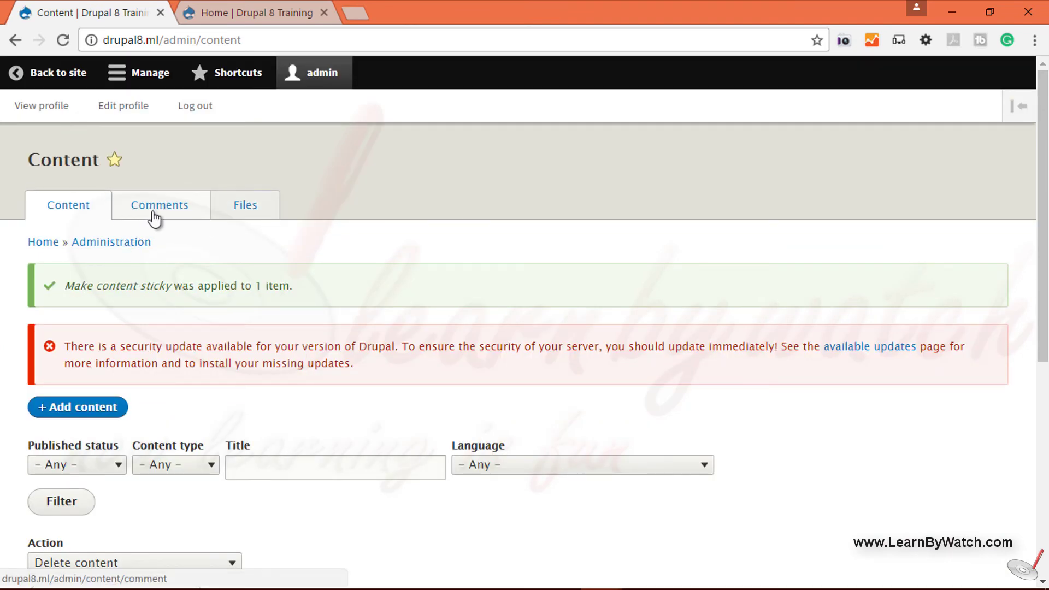
# - Open the edit form of About Drupal 8 Training from its row operations, look through it and return to the content list
pyautogui.scroll(-7, 393, 294)
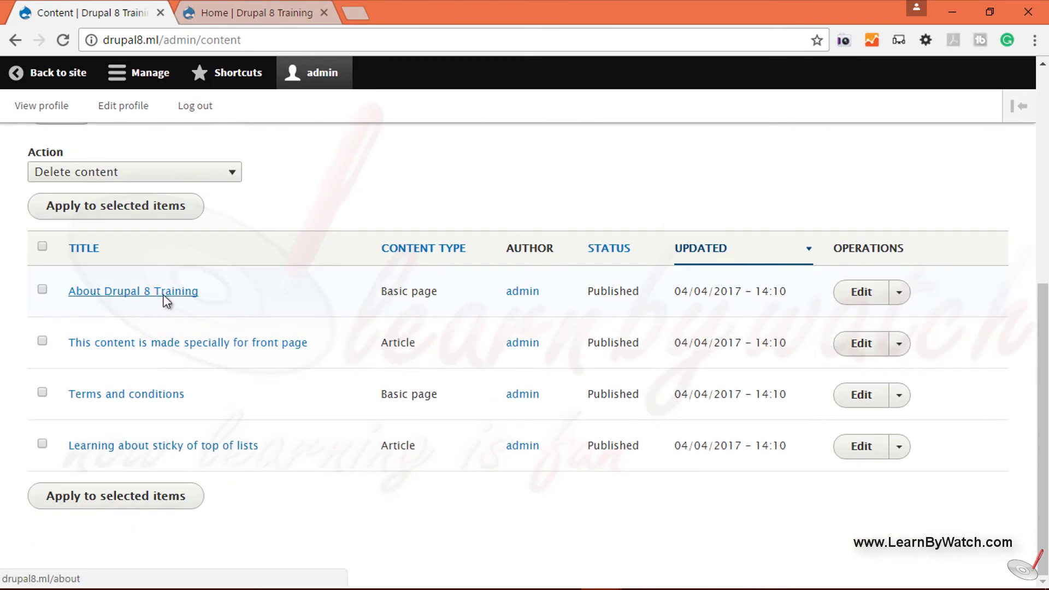
pyautogui.click(899, 294)
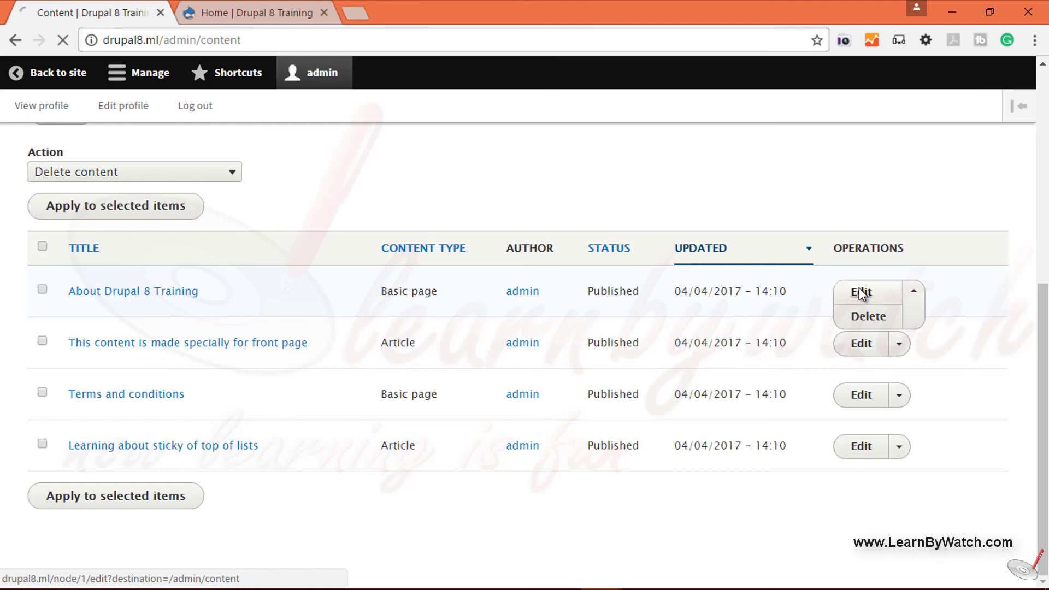
pyautogui.click(860, 293)
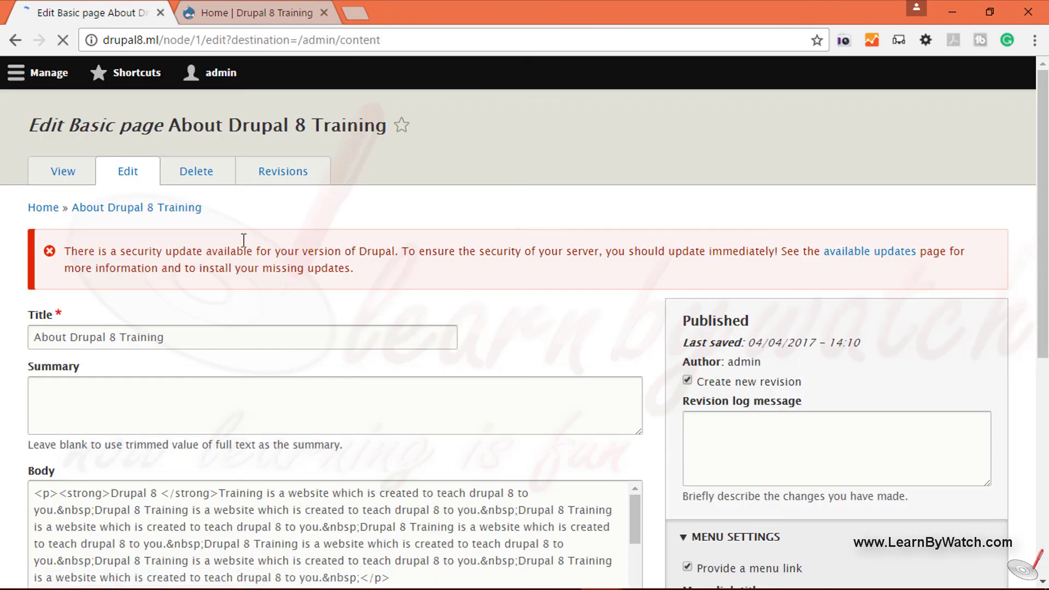
pyautogui.scroll(-4, 243, 240)
pyautogui.scroll(-2, 226, 323)
pyautogui.scroll(2, 226, 323)
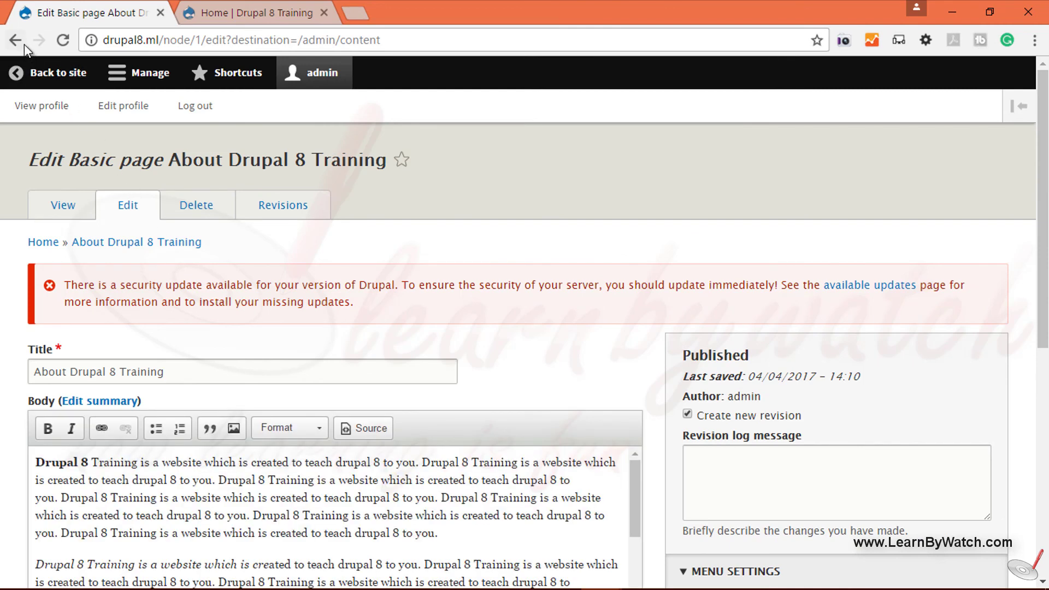
pyautogui.click(16, 40)
pyautogui.scroll(-5, 181, 264)
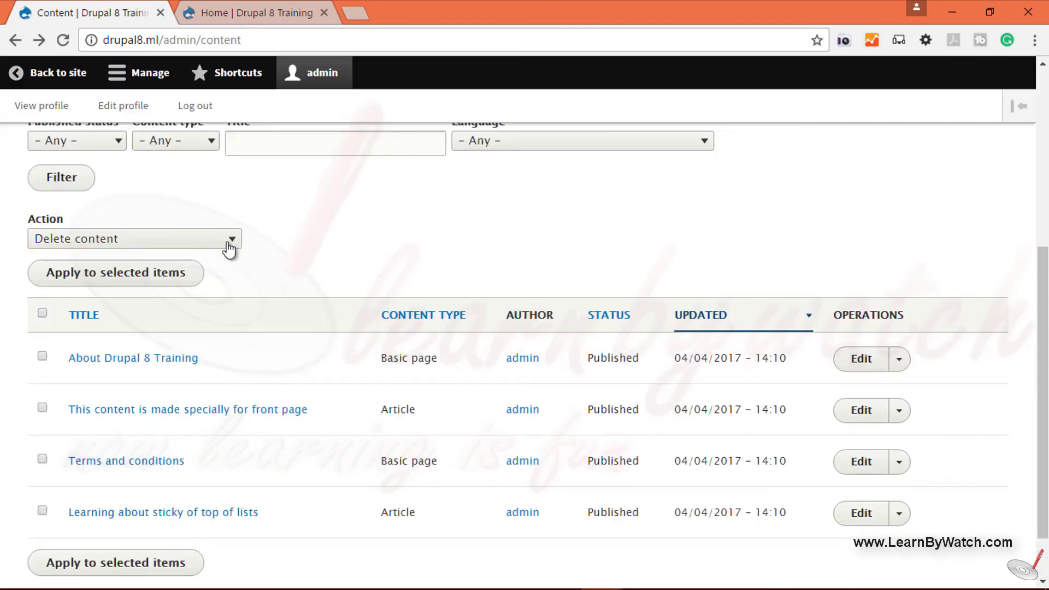
pyautogui.scroll(-1, 168, 316)
pyautogui.scroll(7, 247, 345)
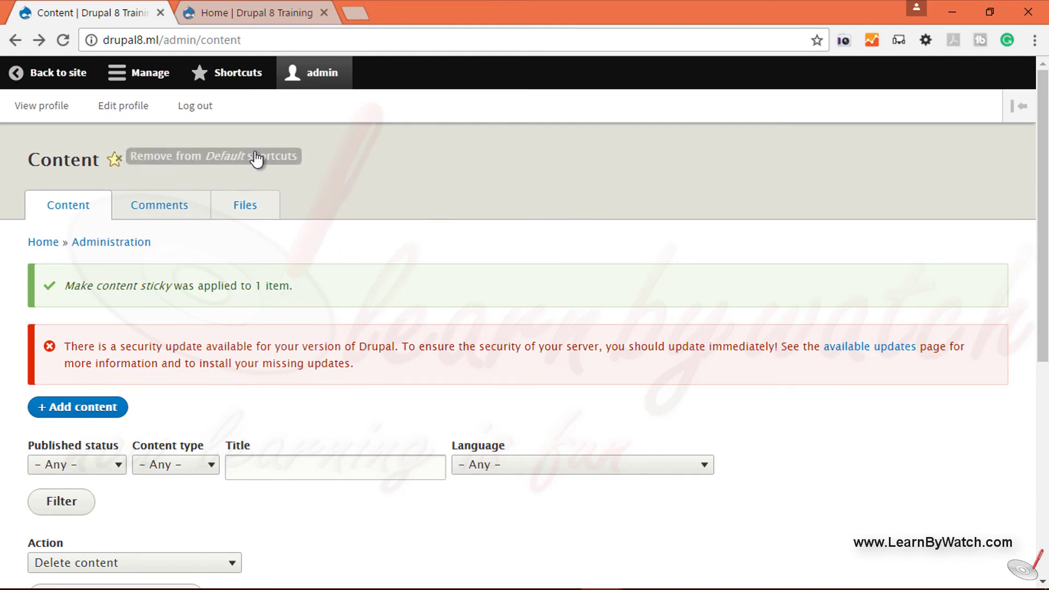
# - Examine the Manage and Shortcuts links that lead to the content list, including All content
pyautogui.click(146, 73)
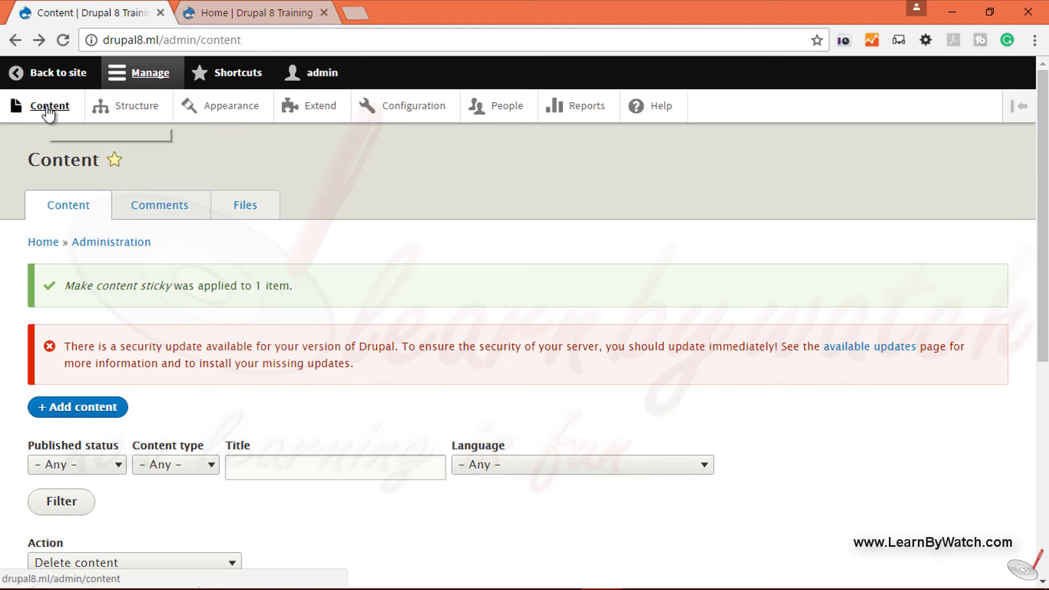
pyautogui.click(233, 75)
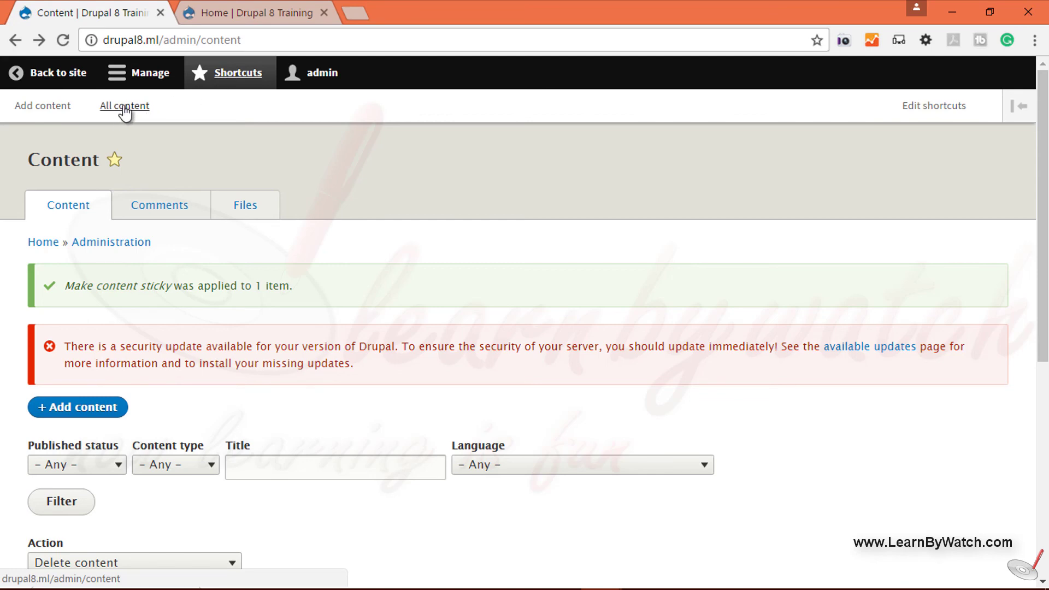
pyautogui.scroll(-5, 476, 234)
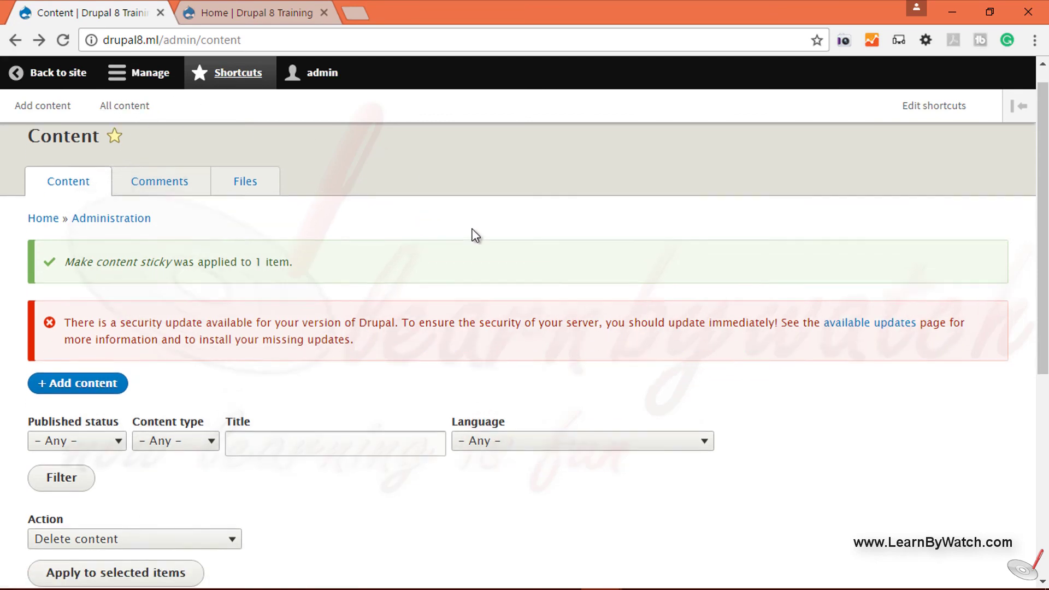
pyautogui.scroll(-3, 437, 344)
pyautogui.scroll(8, 431, 344)
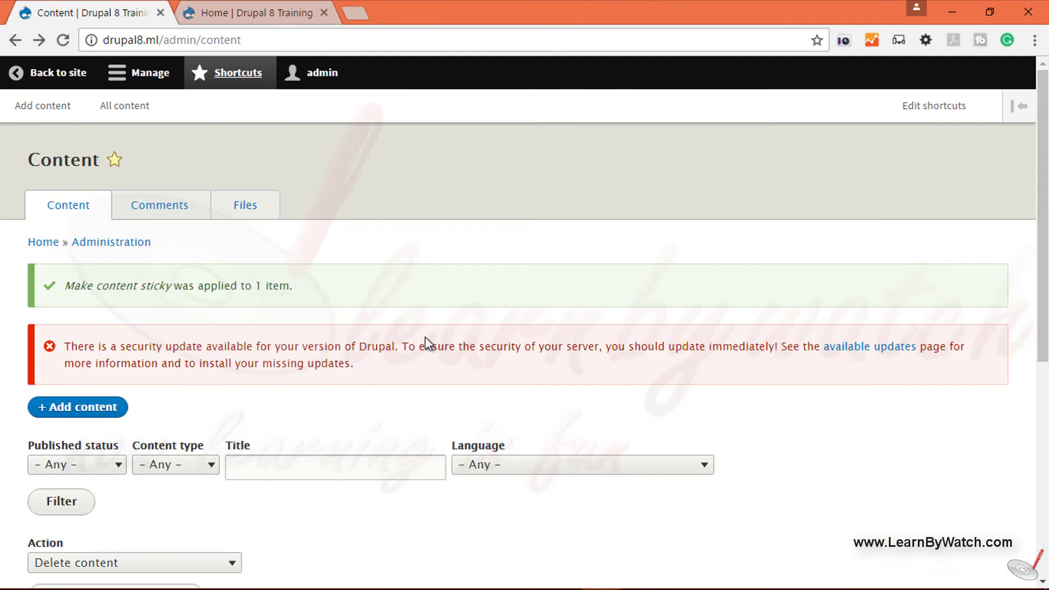